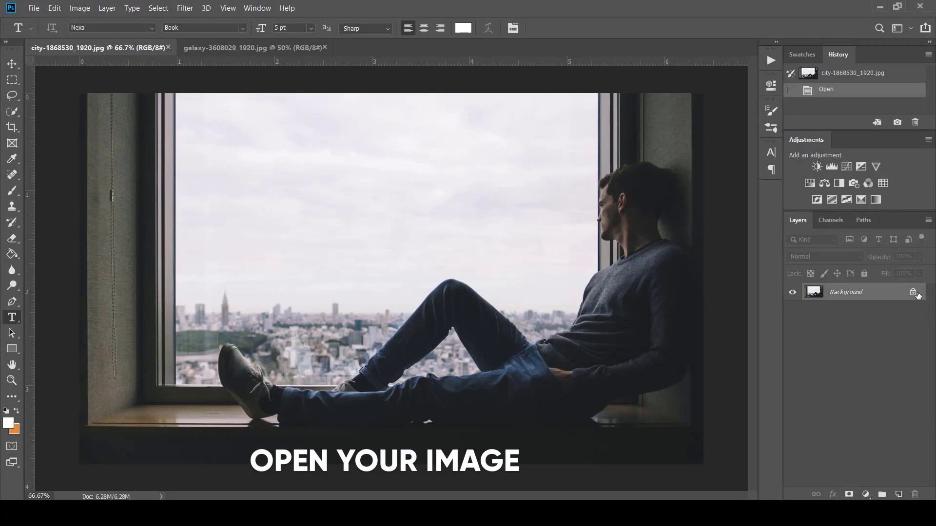
# - Unlock the city photo's Background as Layer 0, then switch to the galaxy image with the Move tool
pyautogui.click(914, 292)
pyautogui.click(307, 48)
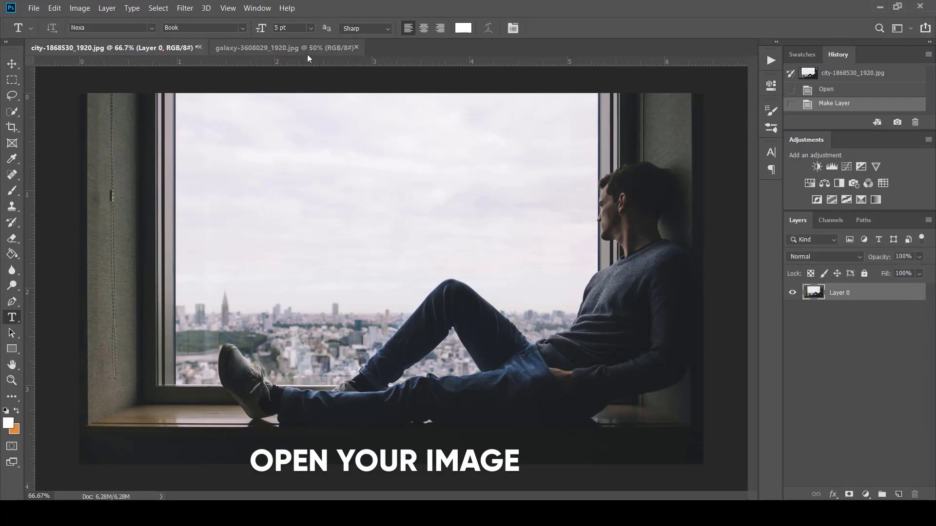
pyautogui.click(11, 64)
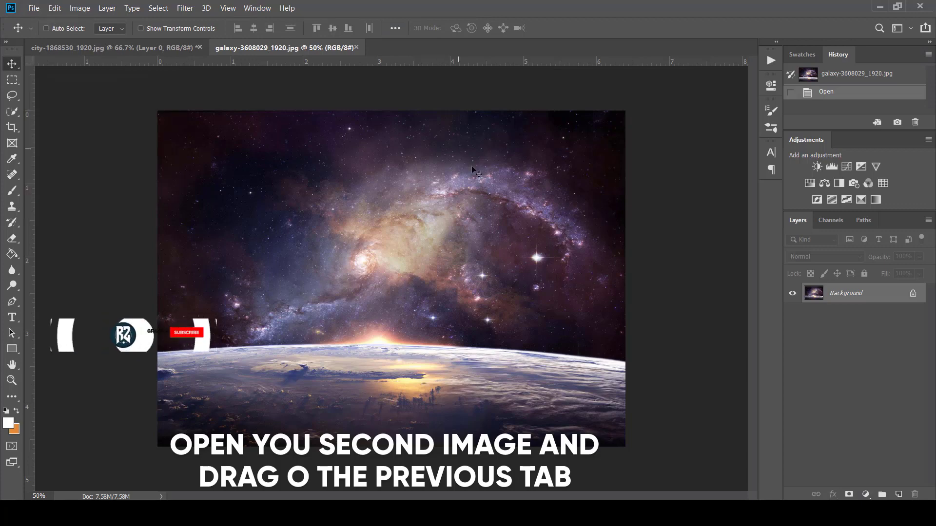
# - Bring the unlocked galaxy image into the city photo, scaled to about 72% over the window
pyautogui.click(912, 293)
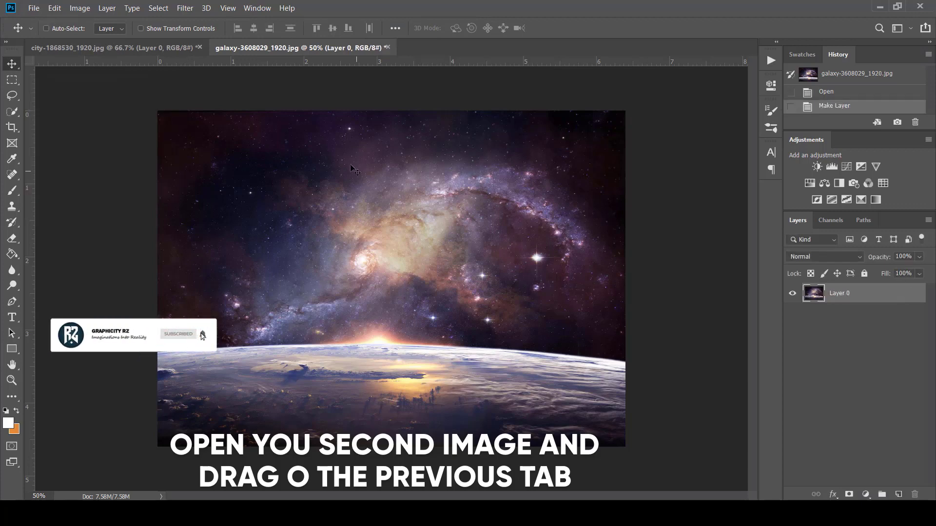
pyautogui.moveTo(408, 245)
pyautogui.mouseDown()
pyautogui.moveTo(189, 78)
pyautogui.moveTo(368, 207)
pyautogui.mouseUp()
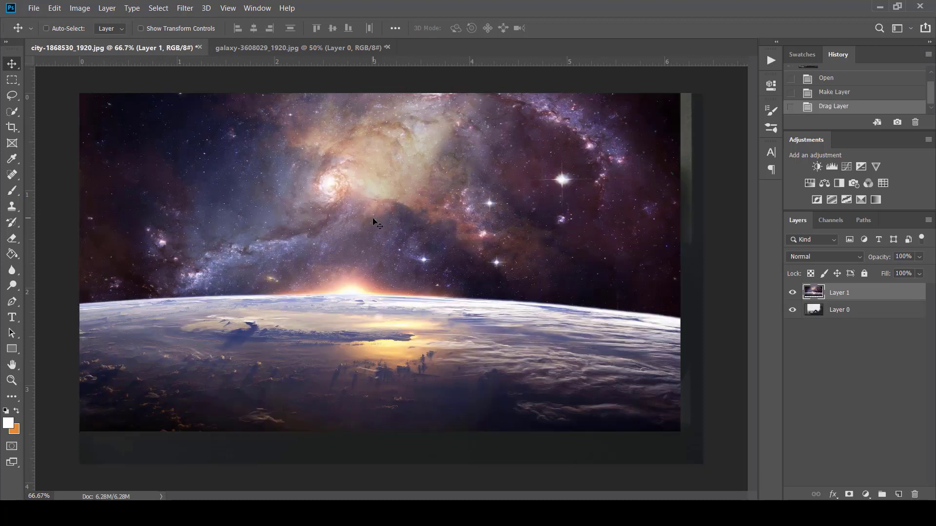
pyautogui.moveTo(382, 265); pyautogui.dragTo(412, 291)
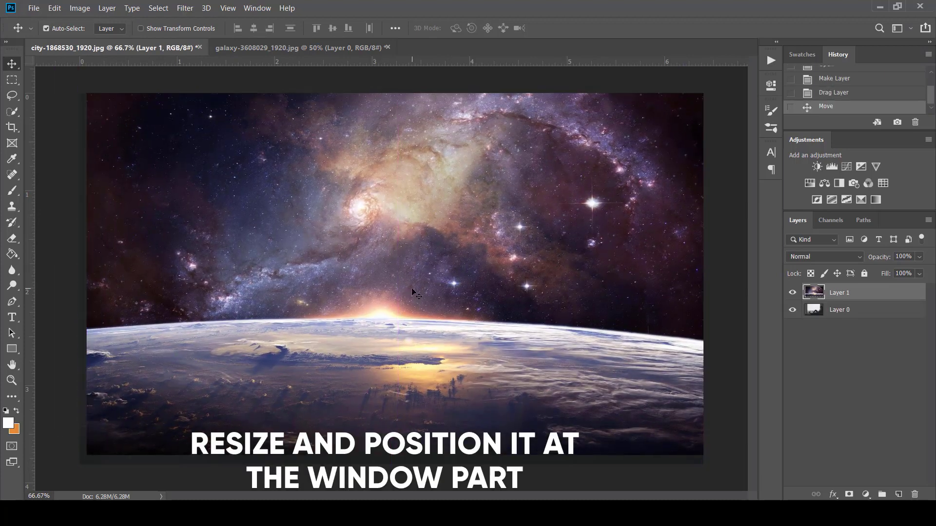
pyautogui.hotkey('ctrl', 't')
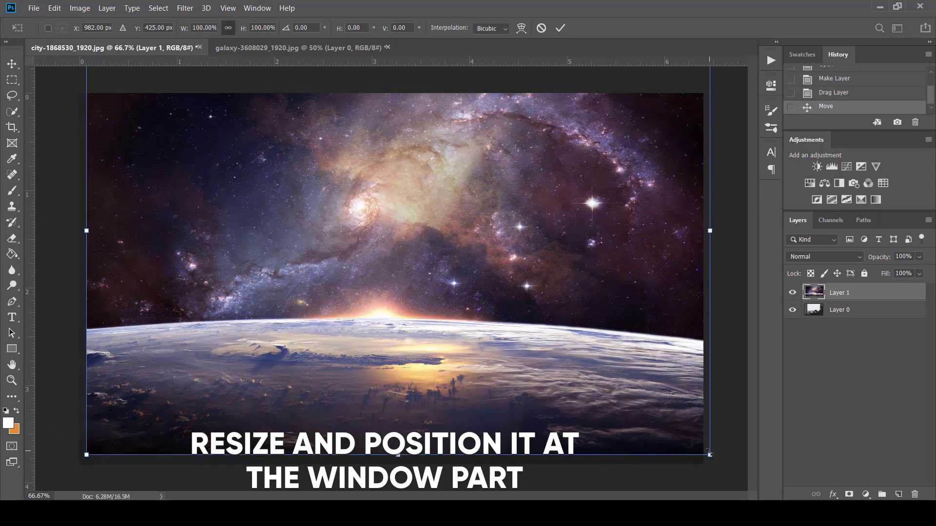
pyautogui.moveTo(709, 454)
pyautogui.mouseDown()
pyautogui.moveTo(672, 383)
pyautogui.moveTo(622, 391)
pyautogui.mouseUp()
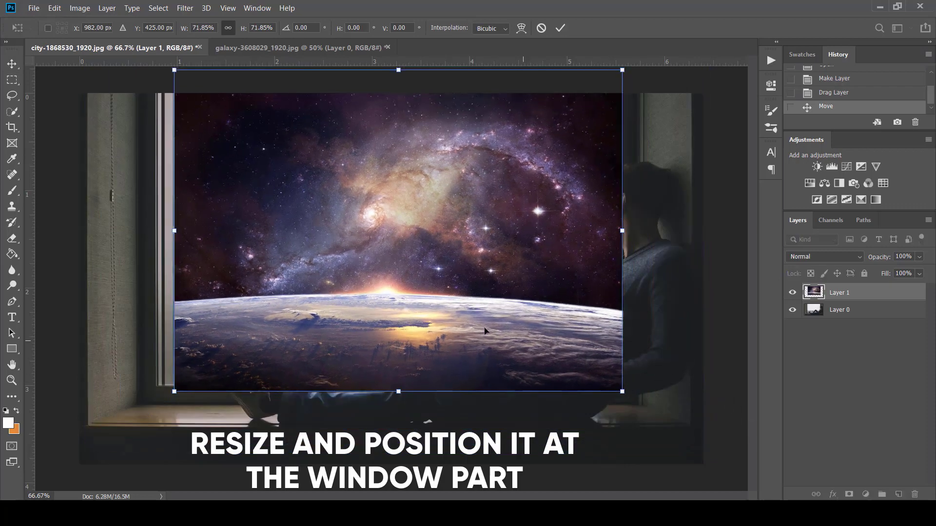
pyautogui.moveTo(477, 327); pyautogui.dragTo(474, 330)
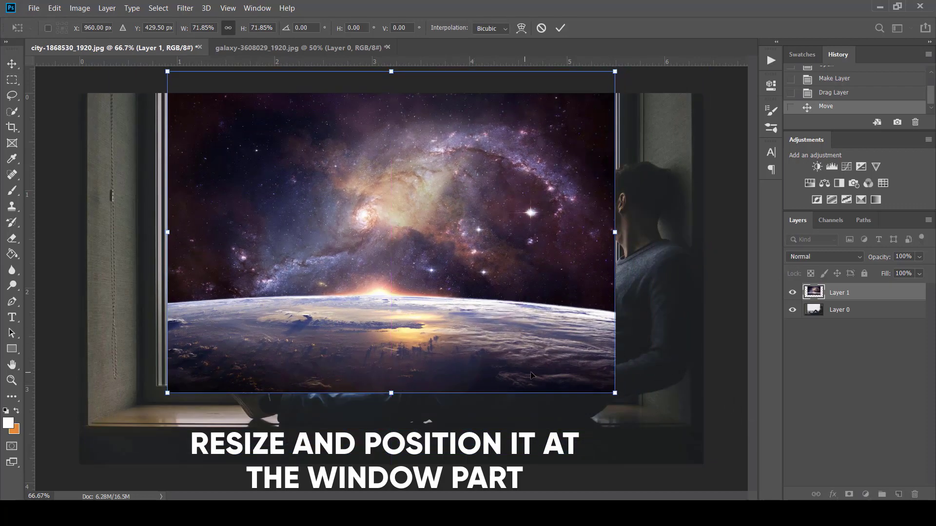
pyautogui.click(560, 28)
# - Lower the galaxy layer's opacity to 67%
pyautogui.click(919, 257)
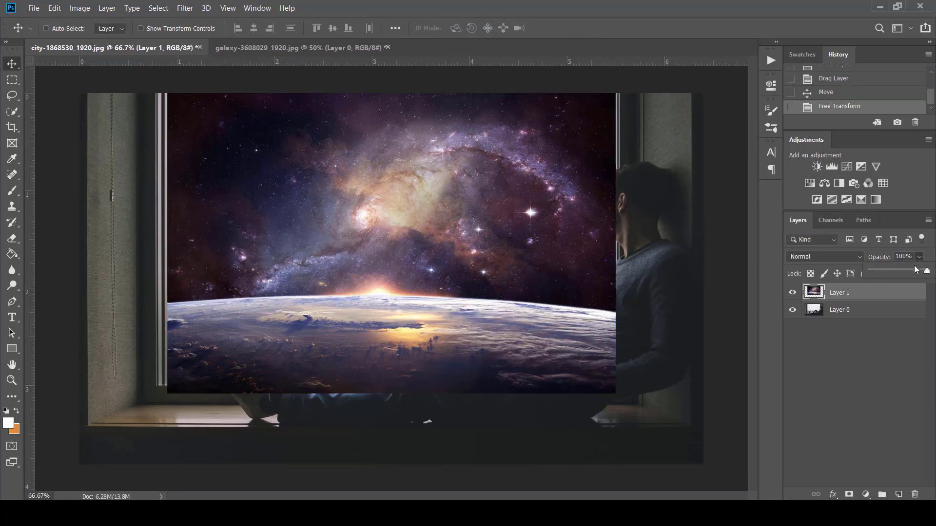
pyautogui.click(908, 271)
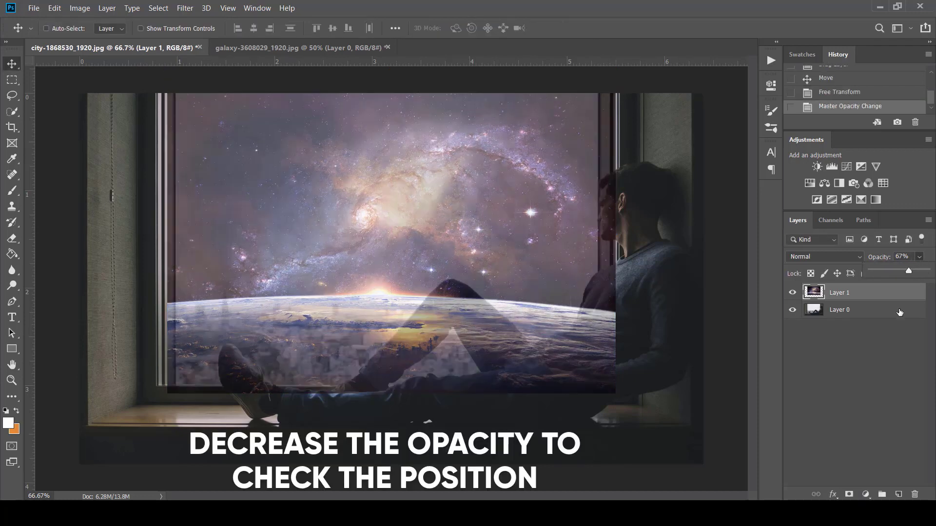
pyautogui.click(536, 267)
# - Enlarge the galaxy to about 102% and nudge it to align with the window opening
pyautogui.hotkey('ctrl', 't')
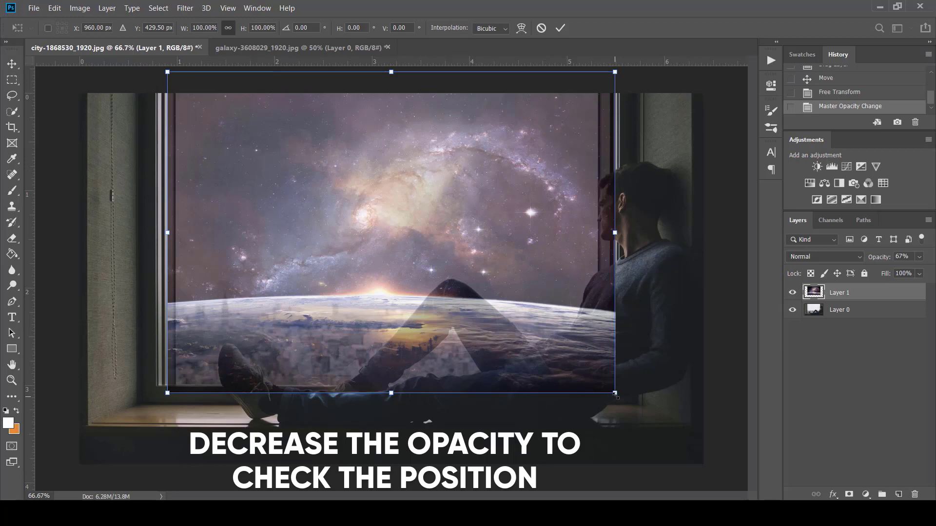
pyautogui.moveTo(615, 394); pyautogui.dragTo(620, 398)
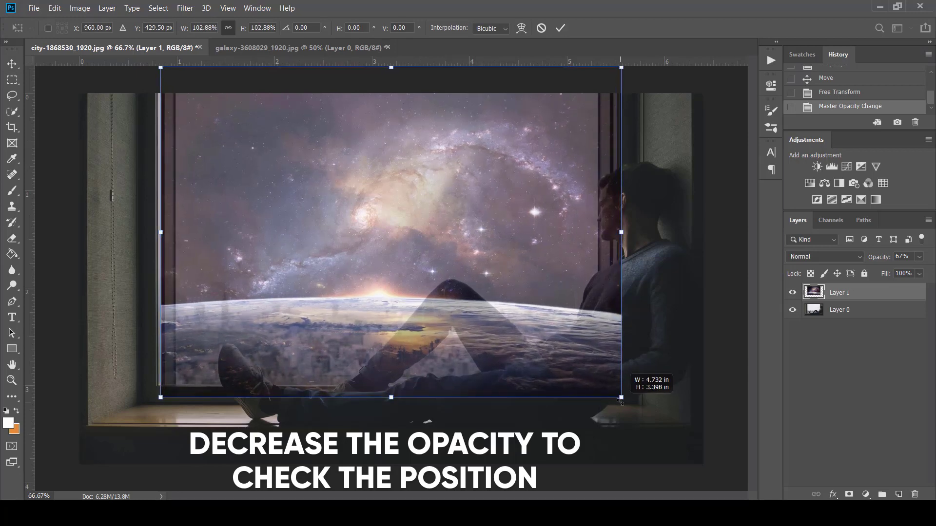
pyautogui.moveTo(621, 399); pyautogui.dragTo(619, 396)
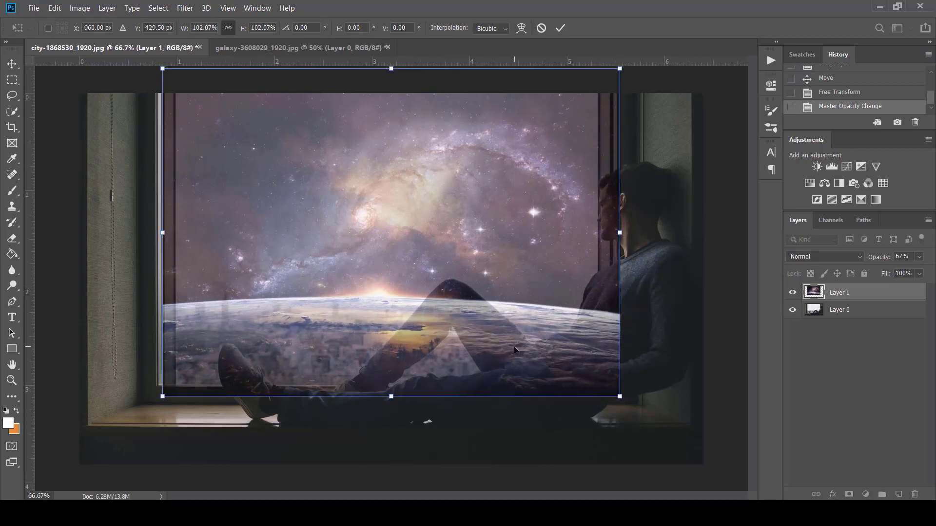
pyautogui.click(558, 29)
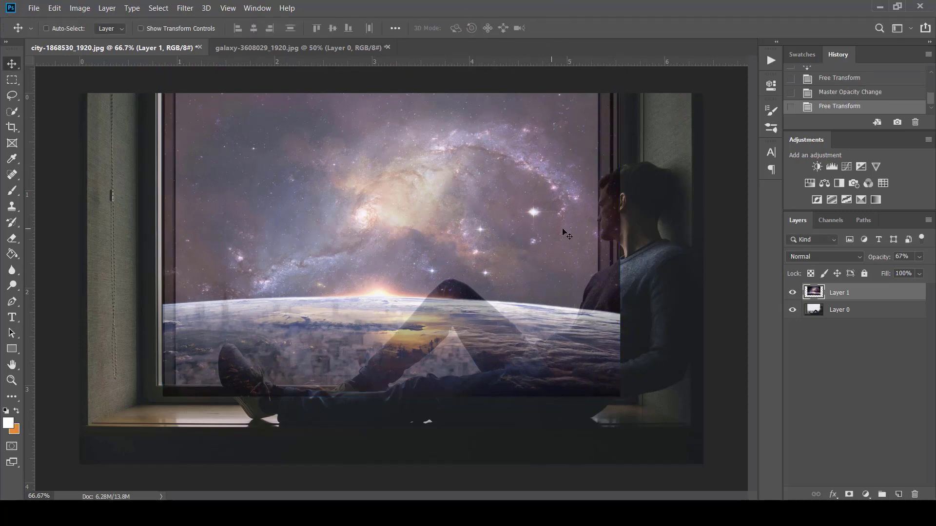
pyautogui.press('Left')
pyautogui.press('Left')
pyautogui.press('Left')
pyautogui.press('Left')
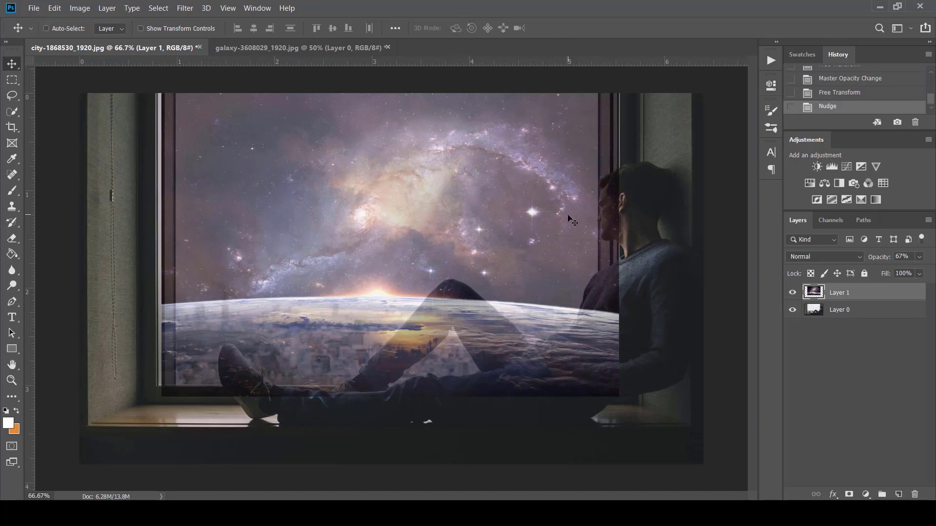
pyautogui.press('Right')
pyautogui.press('Right')
pyautogui.press('Right')
# - Add a layer mask to the galaxy layer and restore its opacity to 100%
pyautogui.click(866, 494)
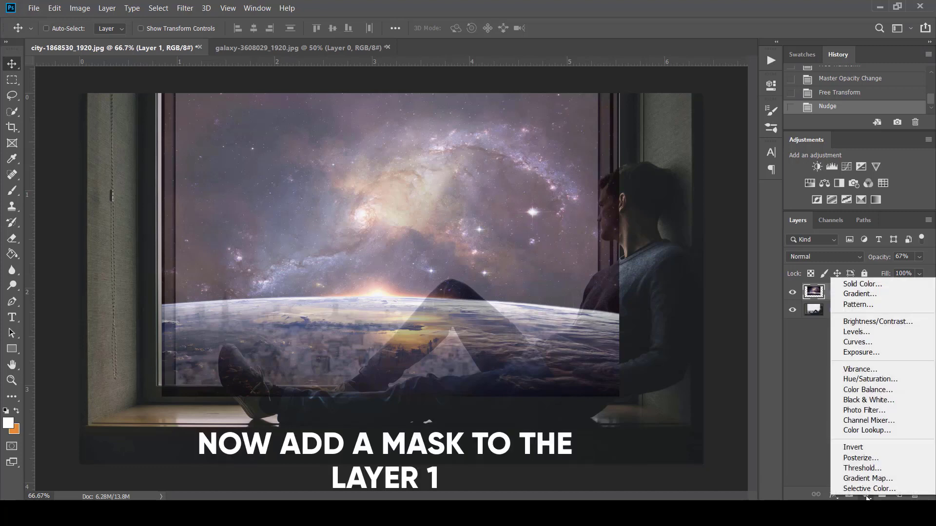
pyautogui.click(782, 459)
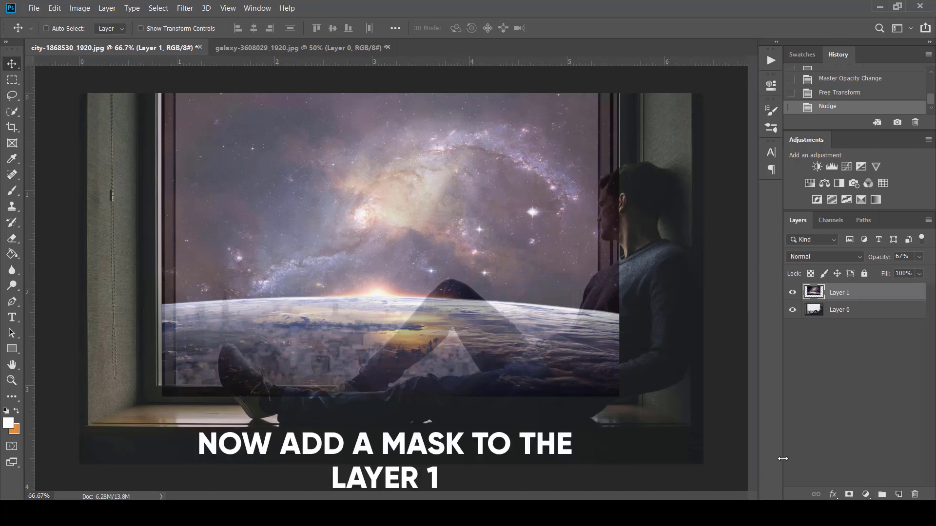
pyautogui.click(848, 493)
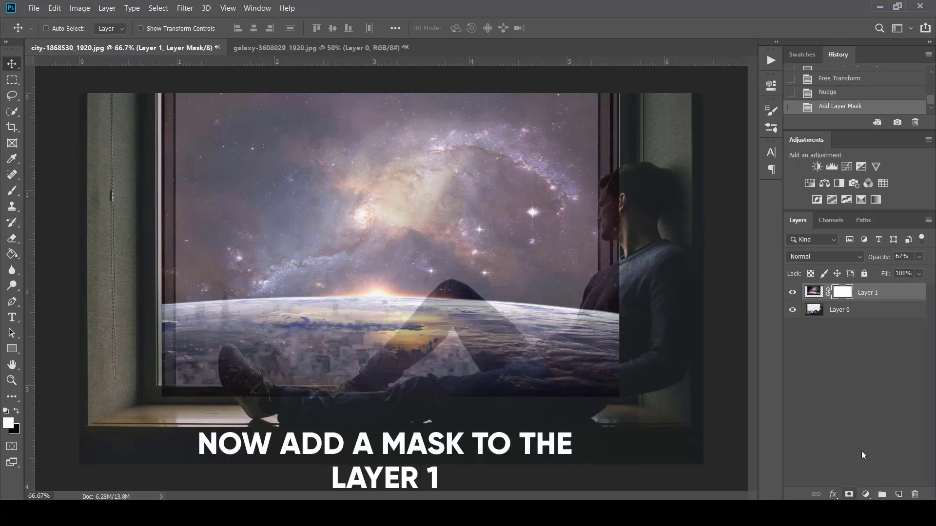
pyautogui.click(919, 258)
pyautogui.moveTo(910, 270); pyautogui.dragTo(926, 271)
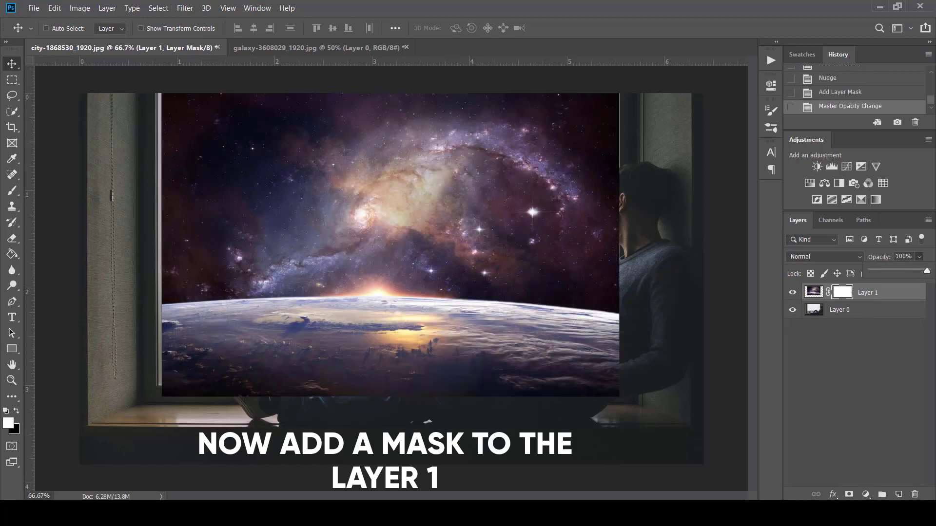
pyautogui.click(851, 347)
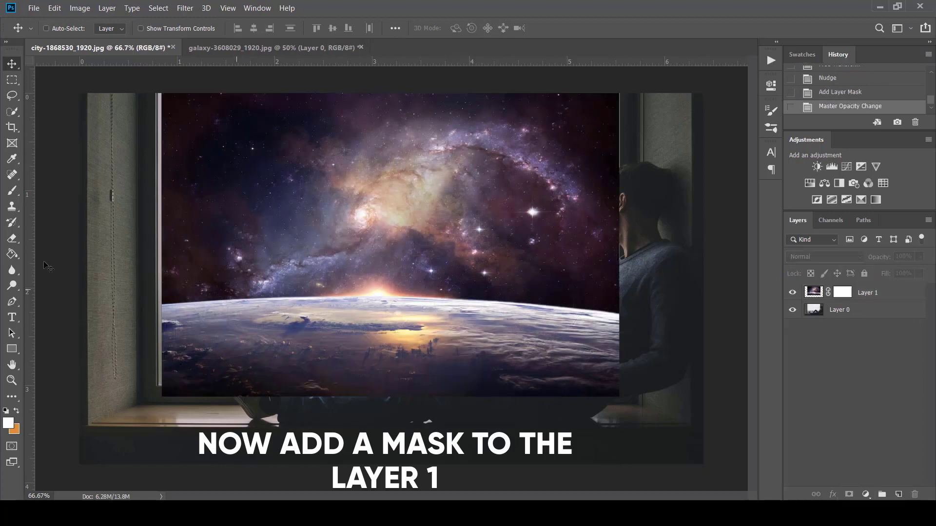
# - Fill the galaxy layer's mask with black (000000) using the Paint Bucket
pyautogui.click(14, 253)
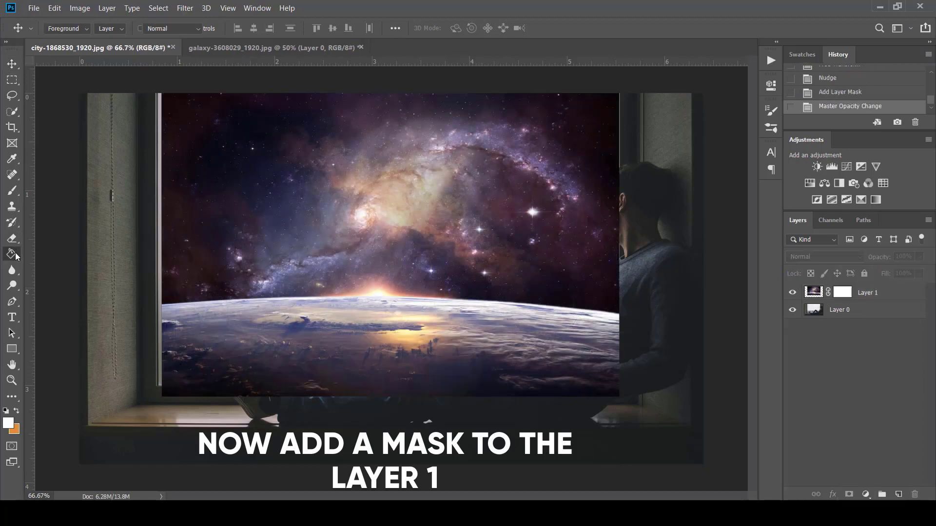
pyautogui.click(8, 423)
pyautogui.write('000000')
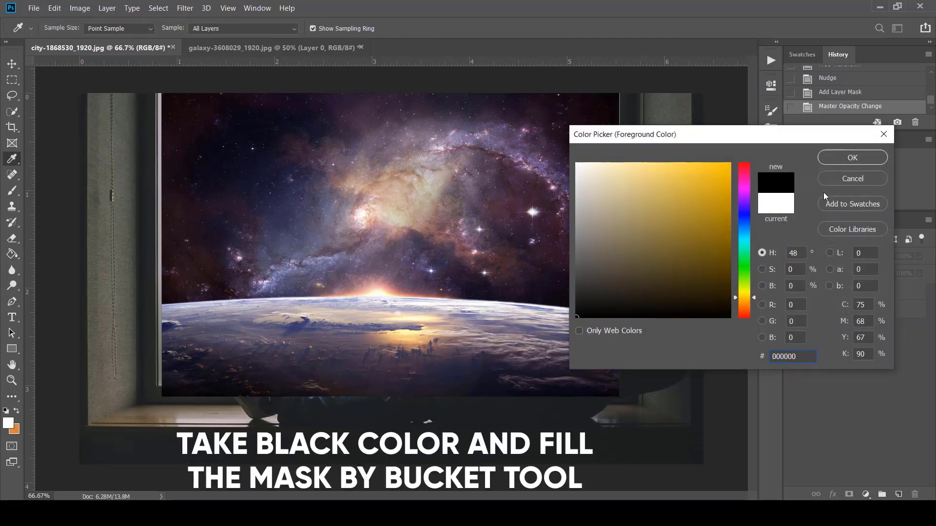
pyautogui.click(864, 160)
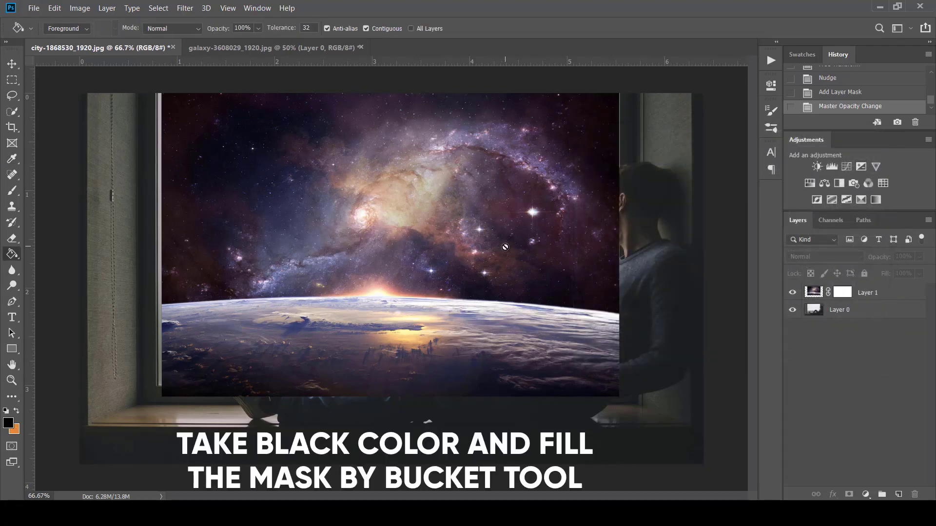
pyautogui.click(842, 292)
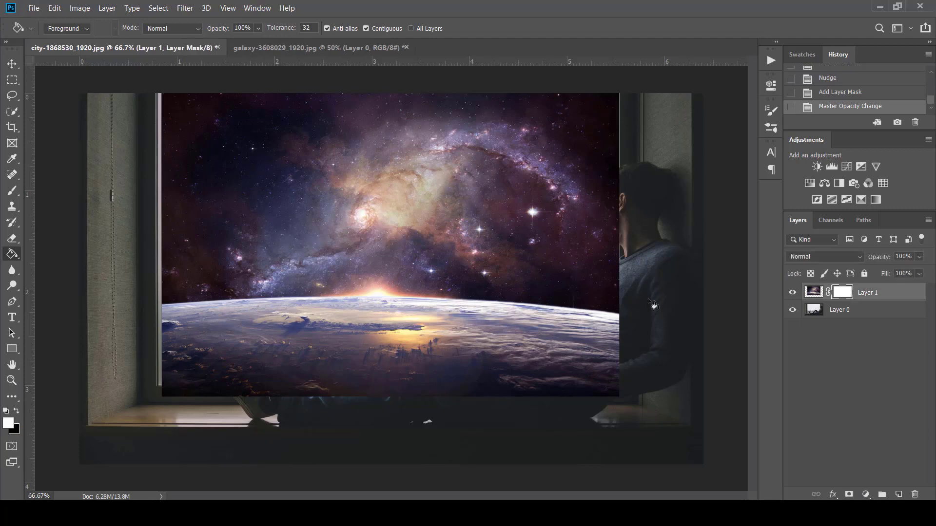
pyautogui.click(412, 237)
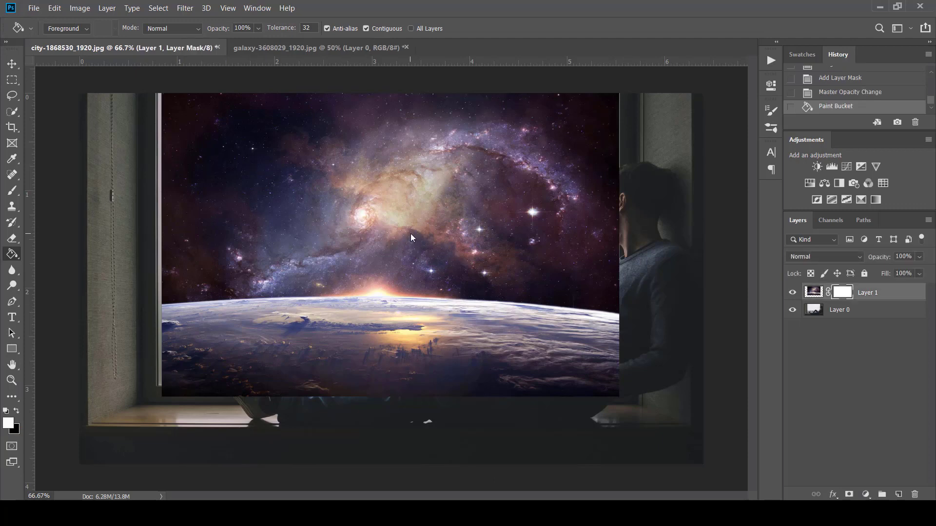
pyautogui.click(8, 423)
pyautogui.write('000000')
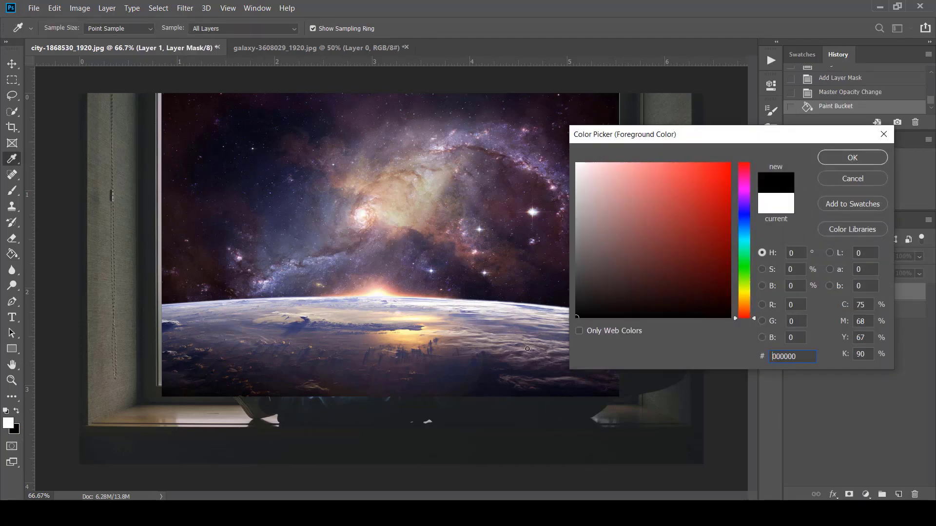
pyautogui.click(838, 158)
pyautogui.click(471, 244)
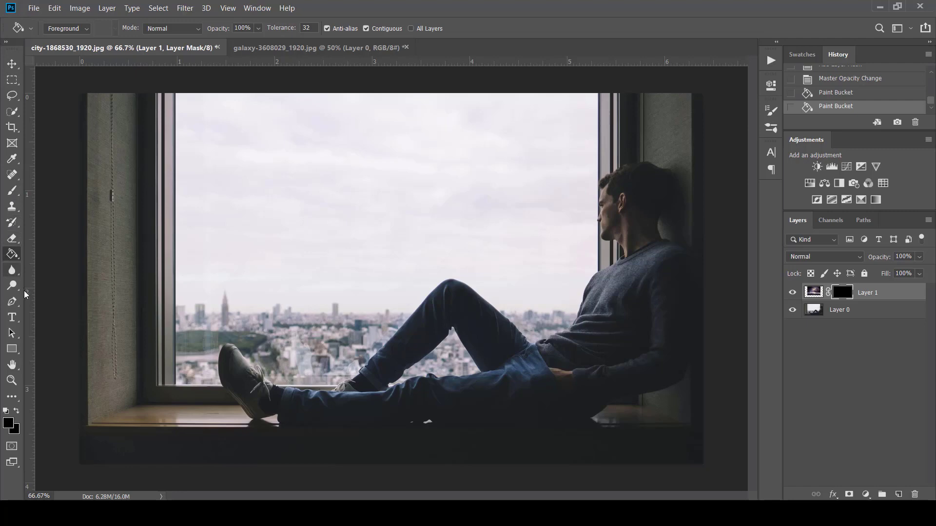
# - Select the Pen tool and zoom in on the lower window area
pyautogui.click(16, 305)
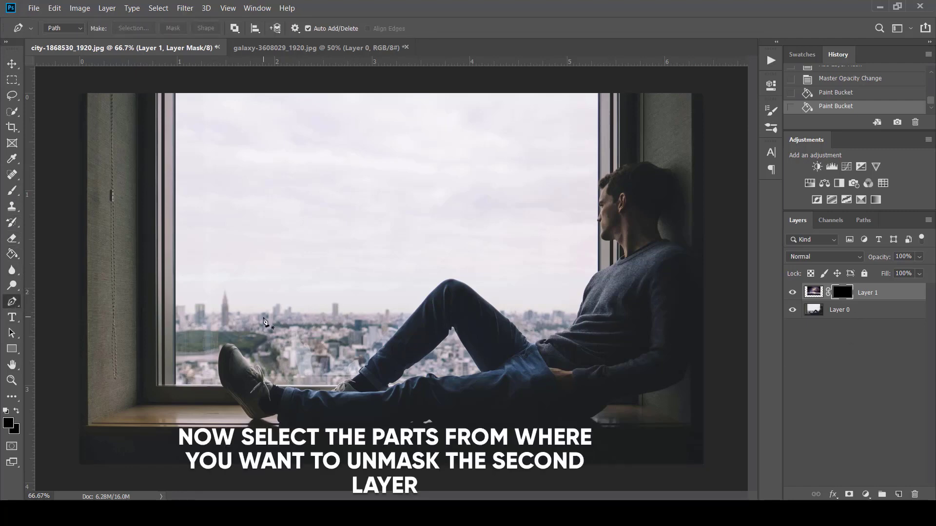
pyautogui.hotkey('ctrl', '+')
pyautogui.hotkey('ctrl', '+')
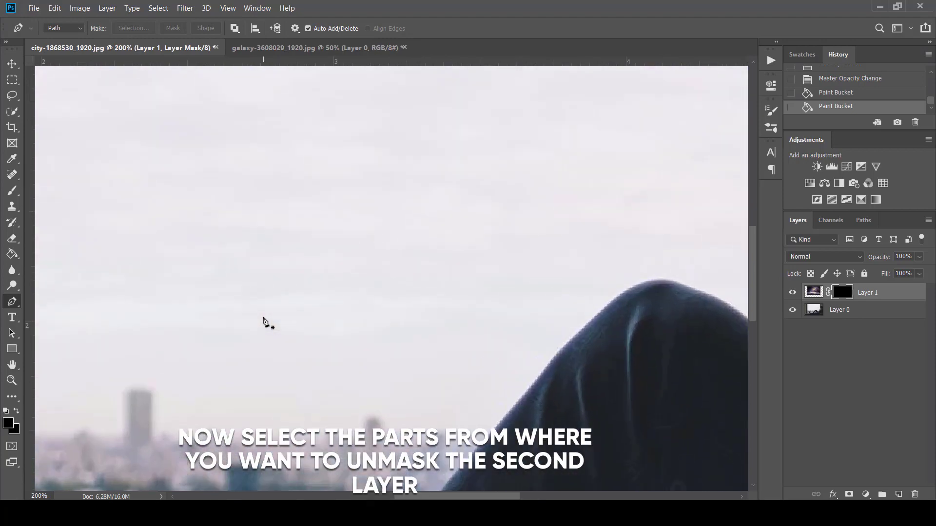
pyautogui.hotkey('ctrl', '+')
pyautogui.scroll(-2, 303, 247)
pyautogui.scroll(-3, 308, 248)
pyautogui.scroll(-4, 308, 249)
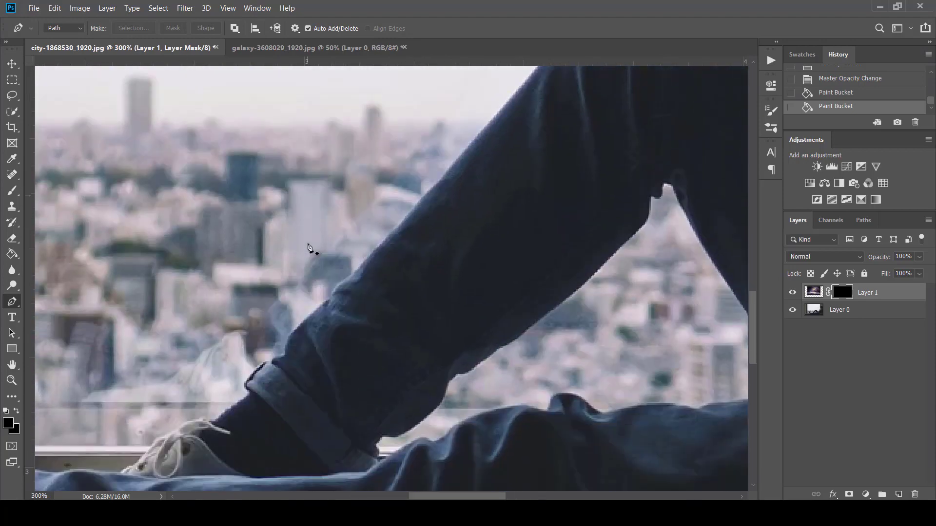
pyautogui.scroll(-1, 308, 249)
pyautogui.moveTo(474, 497); pyautogui.dragTo(377, 497)
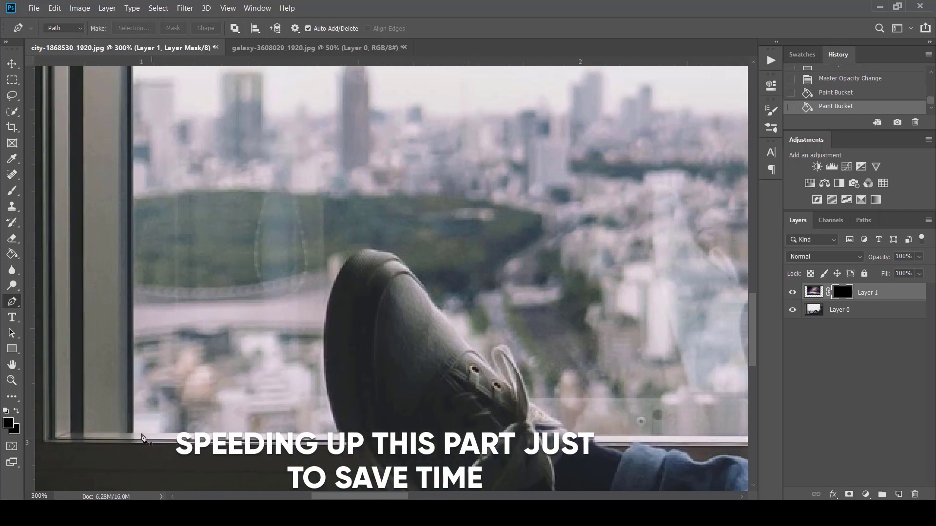
# - Start the path at the window's lower corner and trace around the shoe and its lace
pyautogui.click(133, 432)
pyautogui.click(339, 435)
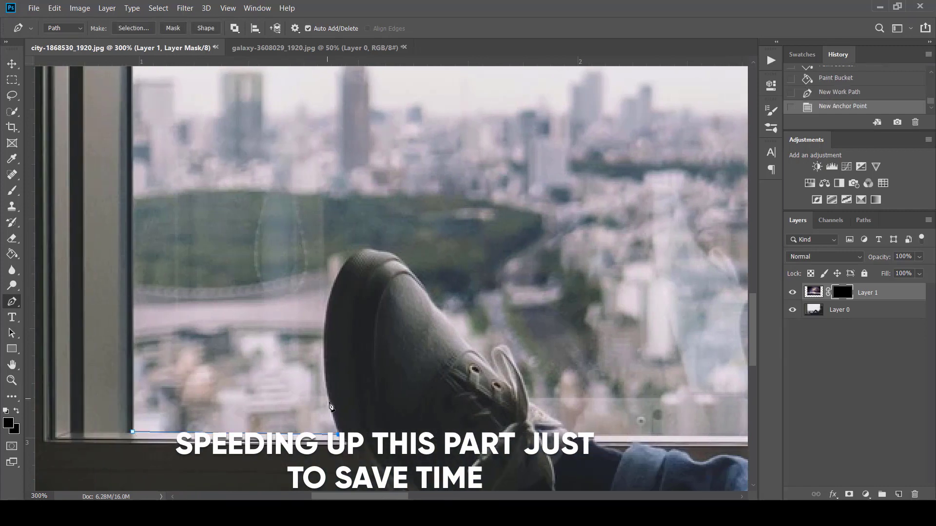
pyautogui.click(328, 400)
pyautogui.click(324, 374)
pyautogui.click(324, 339)
pyautogui.click(329, 299)
pyautogui.click(339, 274)
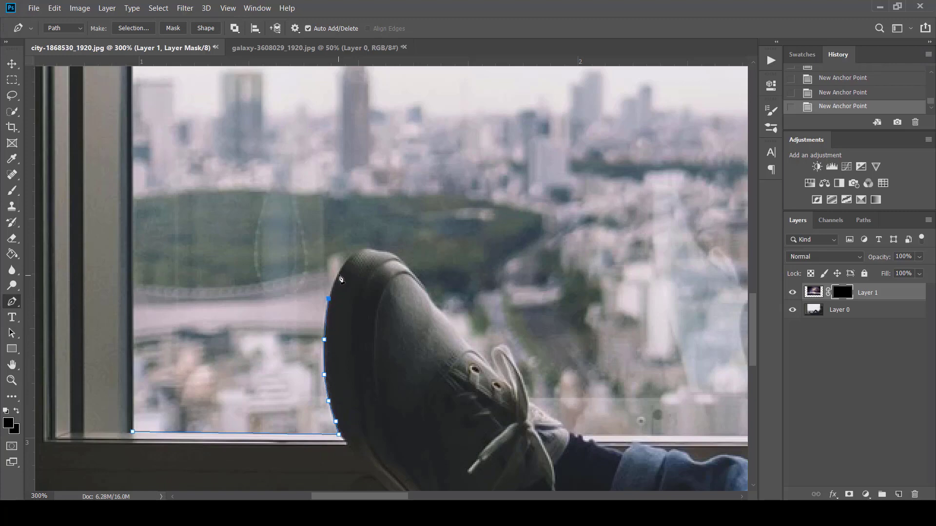
pyautogui.click(360, 250)
pyautogui.click(371, 249)
pyautogui.click(391, 253)
pyautogui.click(403, 261)
pyautogui.click(418, 279)
pyautogui.click(427, 297)
pyautogui.click(441, 313)
pyautogui.click(457, 331)
pyautogui.click(469, 348)
pyautogui.click(480, 355)
pyautogui.click(497, 373)
pyautogui.click(489, 349)
pyautogui.click(510, 350)
pyautogui.click(520, 375)
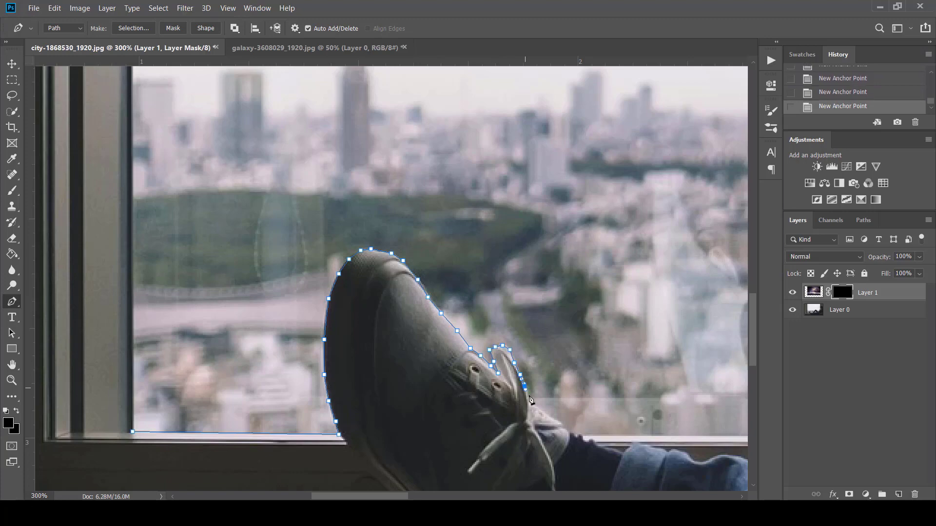
pyautogui.click(528, 395)
pyautogui.click(539, 411)
pyautogui.click(564, 427)
pyautogui.click(591, 434)
# - Continue the path along the window sill, up the jeans cuff and leg, and over the knee
pyautogui.click(538, 496)
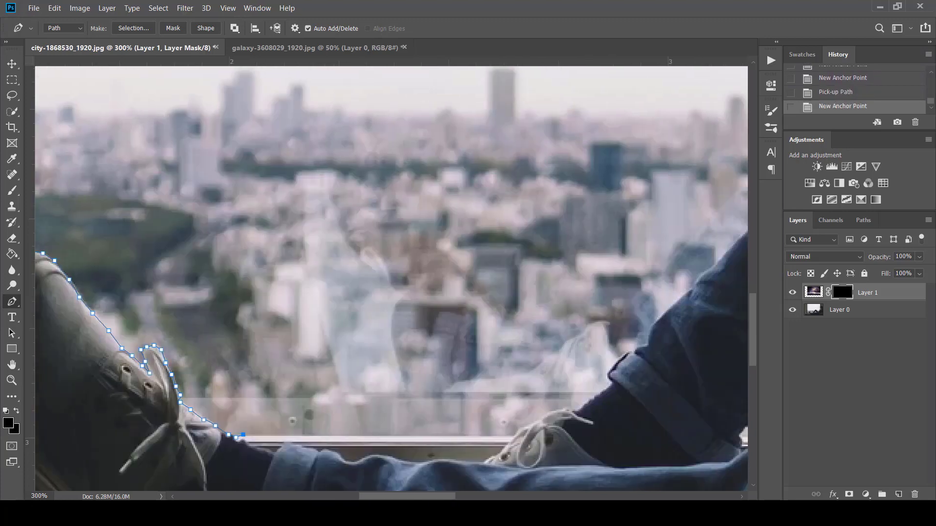
pyautogui.click(514, 434)
pyautogui.click(548, 413)
pyautogui.click(570, 409)
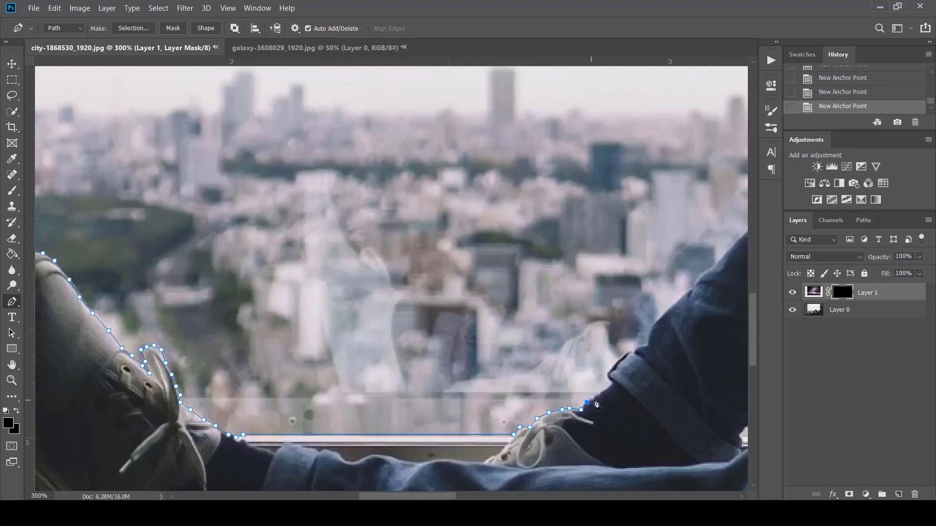
pyautogui.click(598, 395)
pyautogui.click(613, 381)
pyautogui.click(608, 375)
pyautogui.click(626, 353)
pyautogui.click(648, 344)
pyautogui.click(650, 328)
pyautogui.moveTo(650, 328); pyautogui.dragTo(420, 377)
pyautogui.click(433, 363)
pyautogui.click(454, 342)
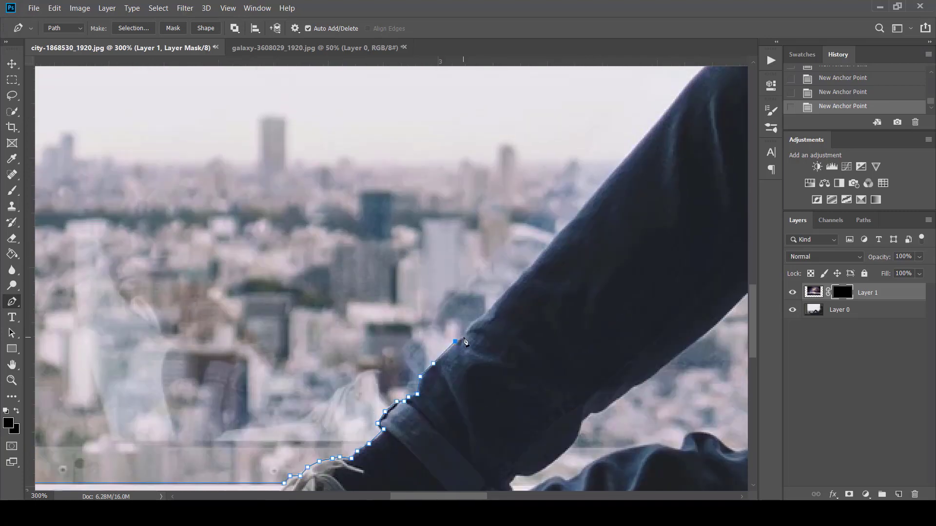
pyautogui.click(473, 320)
pyautogui.moveTo(618, 238); pyautogui.dragTo(491, 345)
pyautogui.click(393, 383)
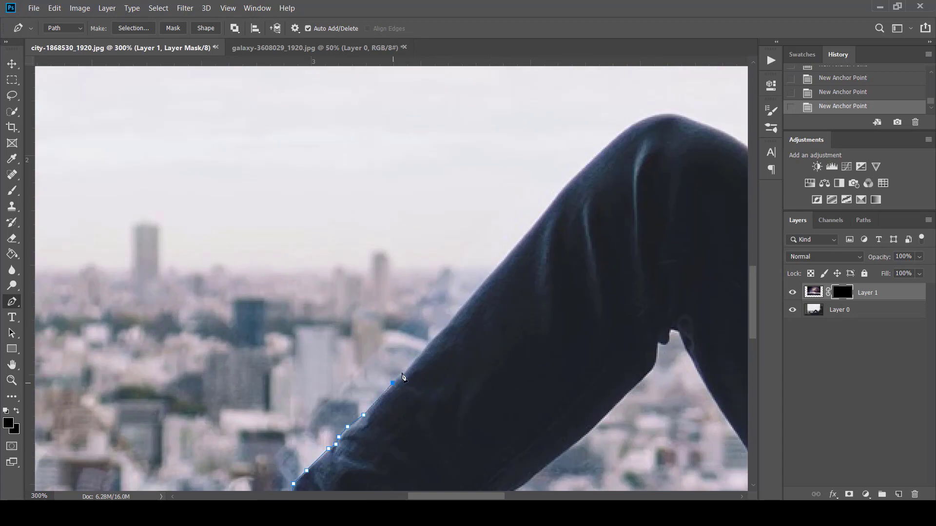
pyautogui.click(416, 358)
pyautogui.click(426, 342)
pyautogui.click(436, 337)
pyautogui.click(457, 309)
pyautogui.click(486, 278)
pyautogui.click(509, 252)
pyautogui.click(530, 230)
pyautogui.click(554, 199)
pyautogui.click(574, 180)
pyautogui.click(591, 159)
pyautogui.click(609, 146)
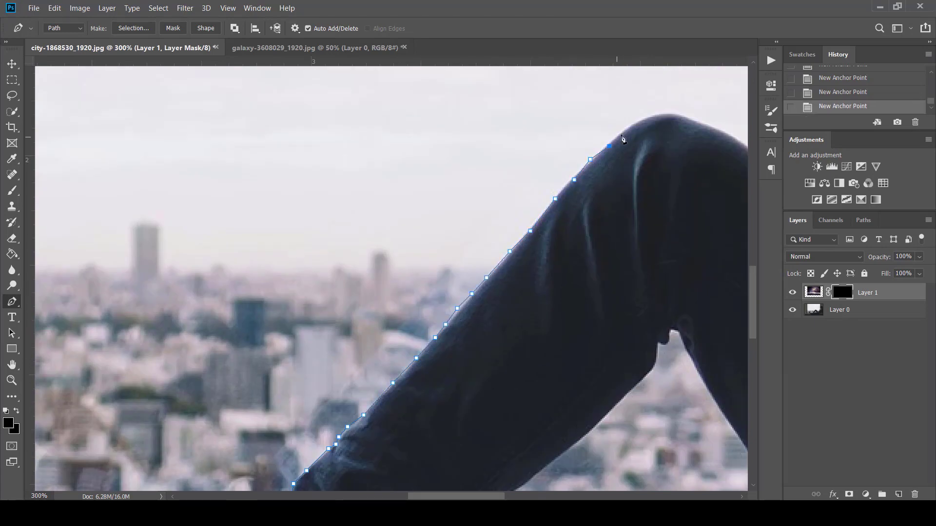
pyautogui.click(626, 127)
pyautogui.click(648, 116)
pyautogui.click(671, 116)
# - Trace the path down from the knee along the jeans, then up the sweater edge
pyautogui.moveTo(428, 497); pyautogui.dragTo(483, 497)
pyautogui.click(287, 120)
pyautogui.click(314, 133)
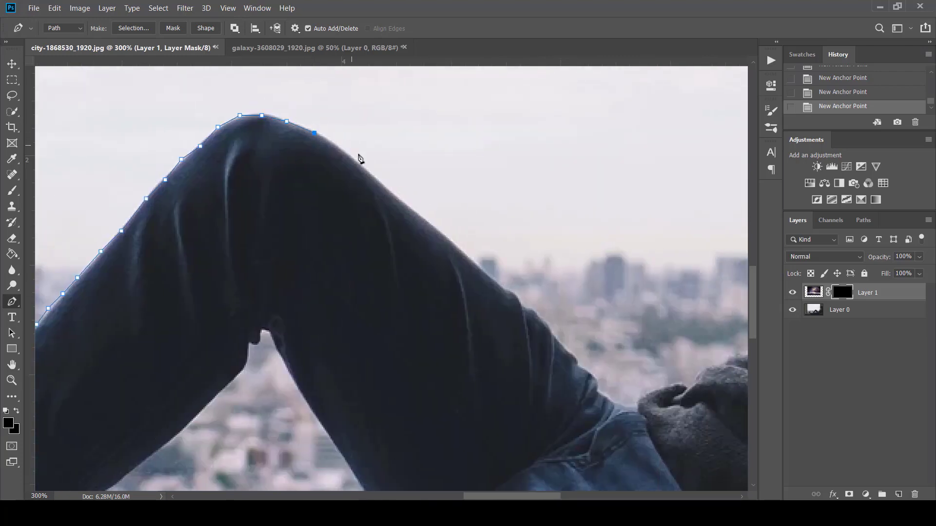
pyautogui.click(364, 168)
pyautogui.click(425, 218)
pyautogui.click(477, 264)
pyautogui.click(508, 293)
pyautogui.click(518, 297)
pyautogui.click(533, 312)
pyautogui.click(560, 344)
pyautogui.click(583, 366)
pyautogui.click(609, 399)
pyautogui.click(640, 399)
pyautogui.click(663, 386)
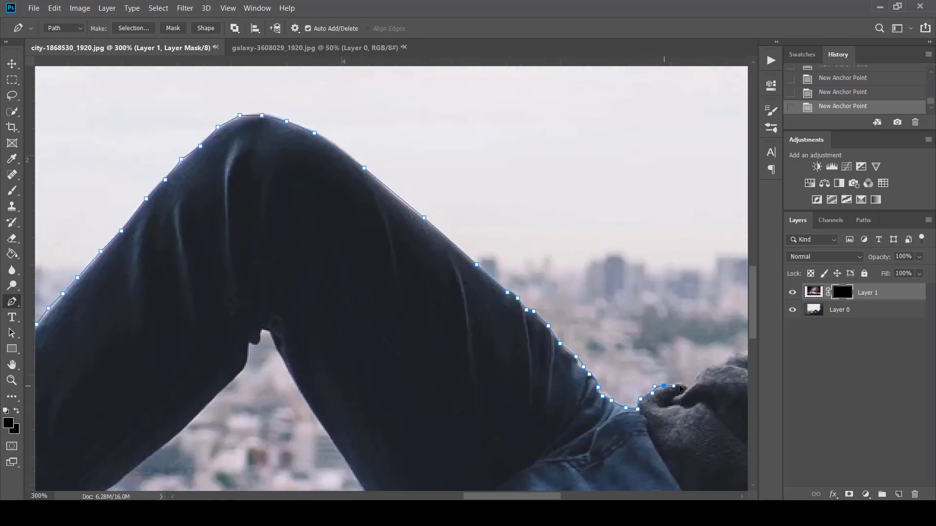
pyautogui.click(702, 370)
pyautogui.moveTo(501, 497); pyautogui.dragTo(544, 497)
pyautogui.click(409, 366)
pyautogui.click(427, 353)
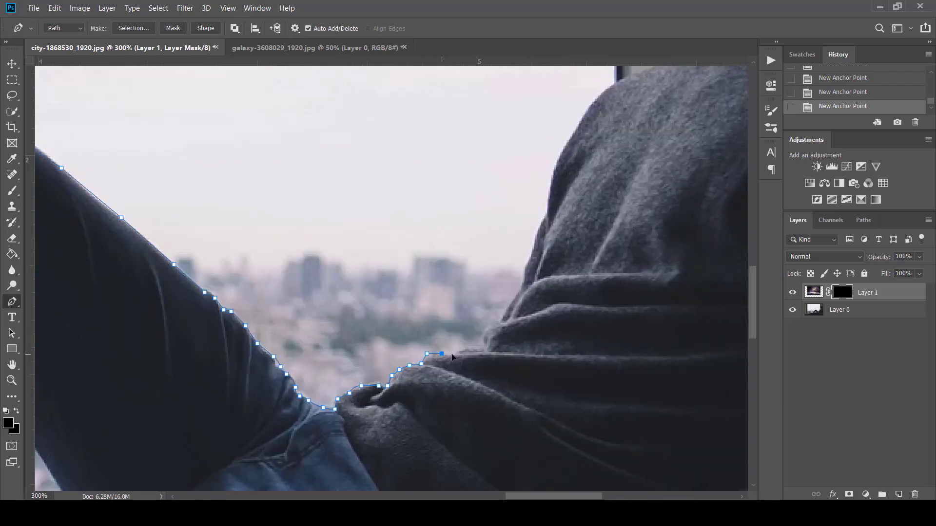
pyautogui.click(462, 351)
pyautogui.click(486, 327)
pyautogui.click(508, 302)
pyautogui.click(520, 285)
pyautogui.click(524, 262)
pyautogui.click(538, 228)
pyautogui.click(546, 210)
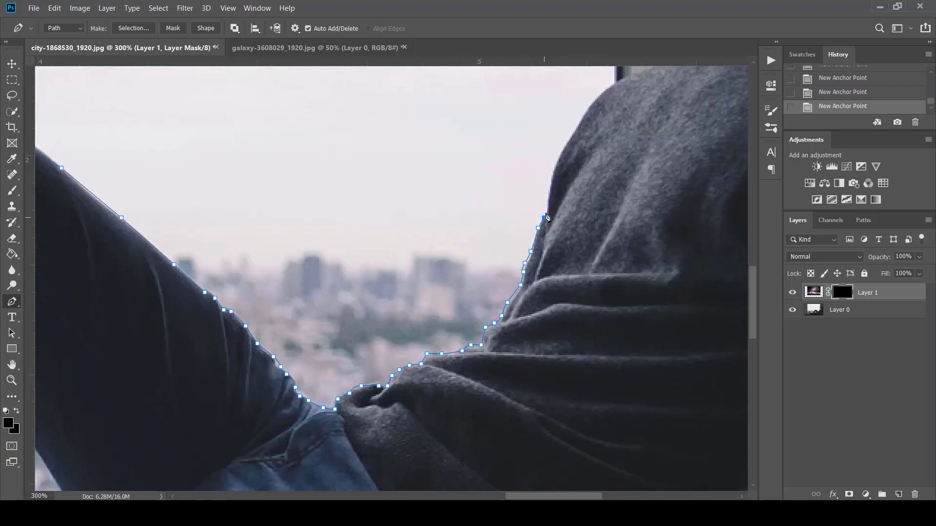
pyautogui.scroll(5, 522, 314)
pyautogui.click(552, 354)
# - Follow the window frame up past the face, then close the path at its start point
pyautogui.click(567, 320)
pyautogui.click(591, 279)
pyautogui.click(615, 258)
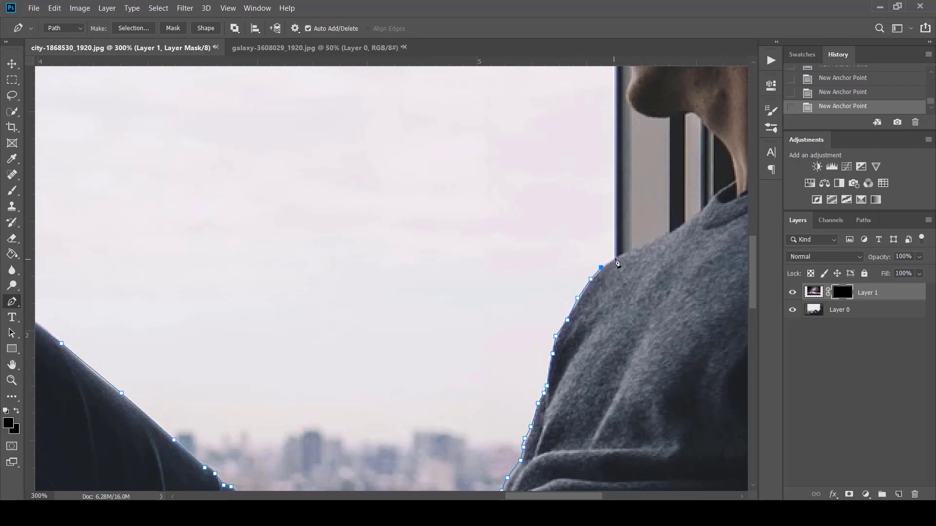
pyautogui.click(614, 222)
pyautogui.click(613, 112)
pyautogui.scroll(4, 618, 294)
pyautogui.scroll(2, 618, 294)
pyautogui.click(613, 224)
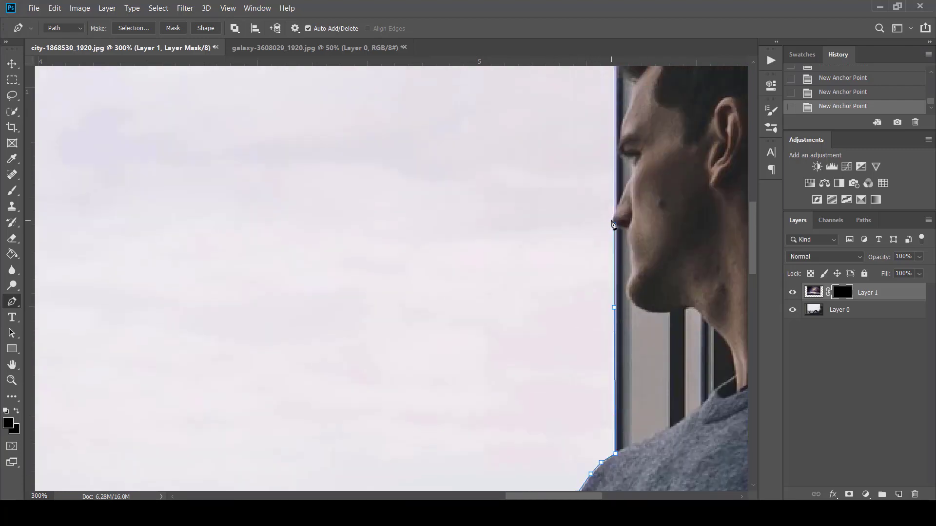
pyautogui.scroll(3, 617, 171)
pyautogui.scroll(7, 617, 195)
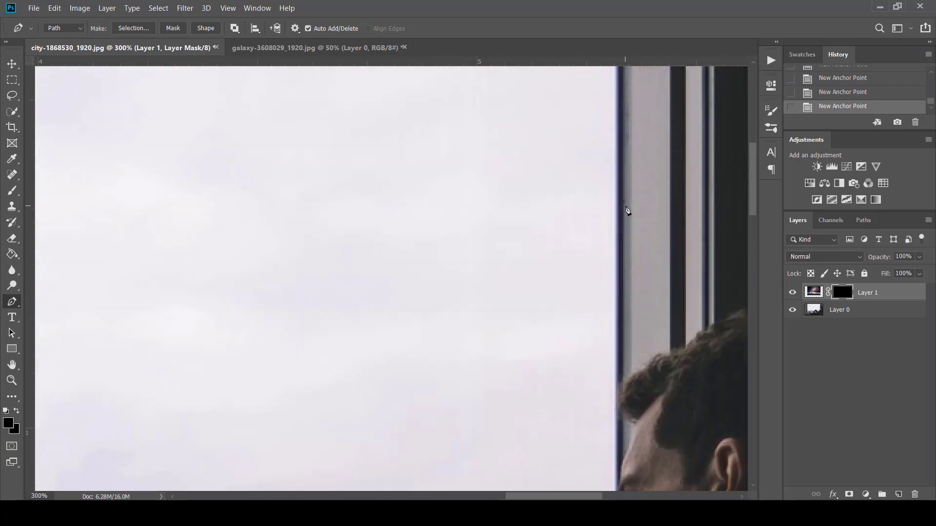
pyautogui.scroll(5, 619, 194)
pyautogui.click(617, 153)
pyautogui.moveTo(558, 497); pyautogui.dragTo(337, 497)
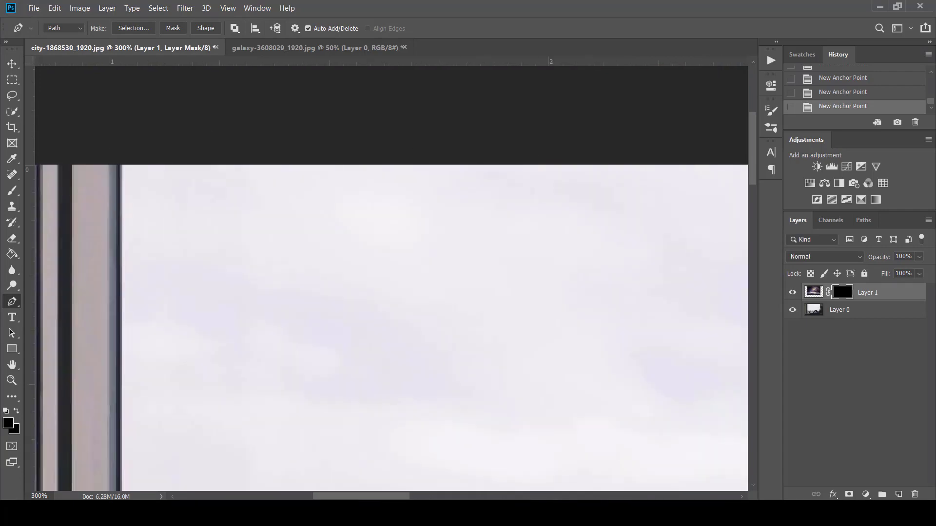
pyautogui.scroll(-3, 344, 310)
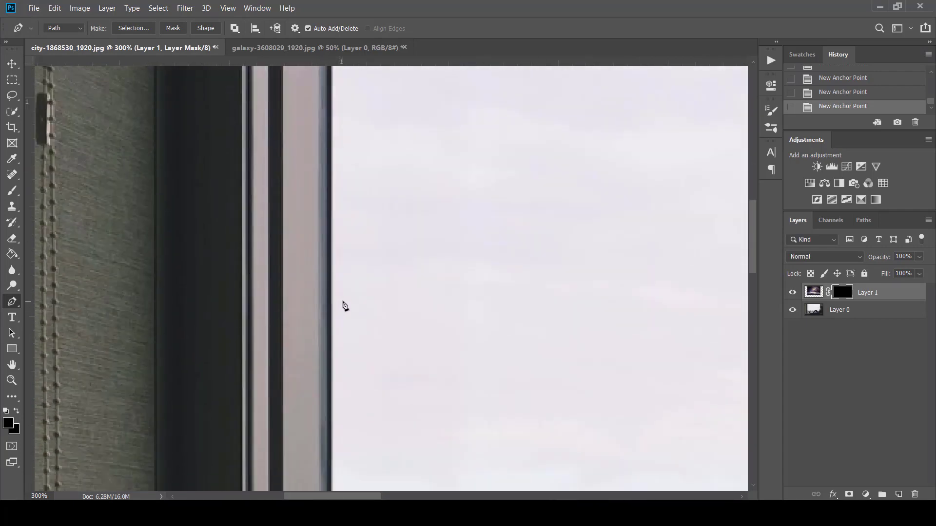
pyautogui.scroll(-8, 344, 307)
pyautogui.scroll(-10, 345, 307)
pyautogui.click(333, 354)
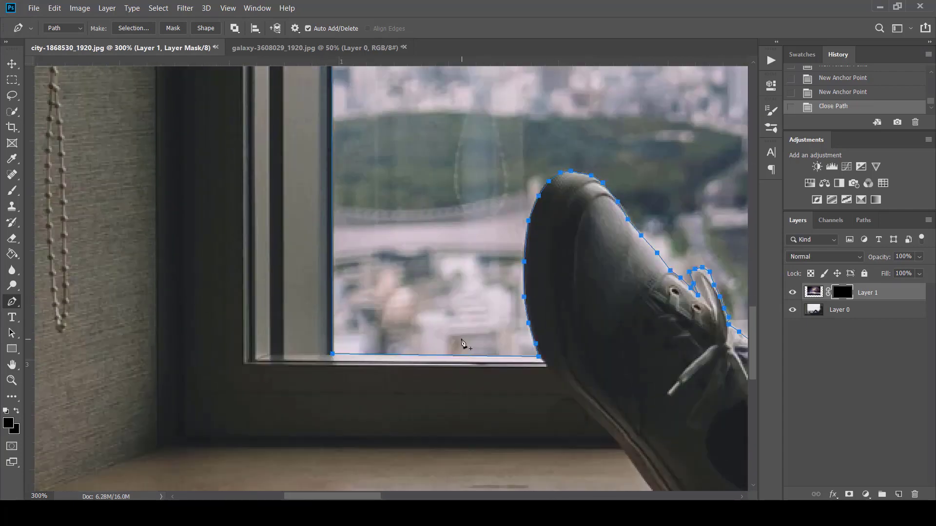
pyautogui.hotkey('ctrl', '0')
# - Convert the closed window path into a selection
pyautogui.rightClick(418, 231)
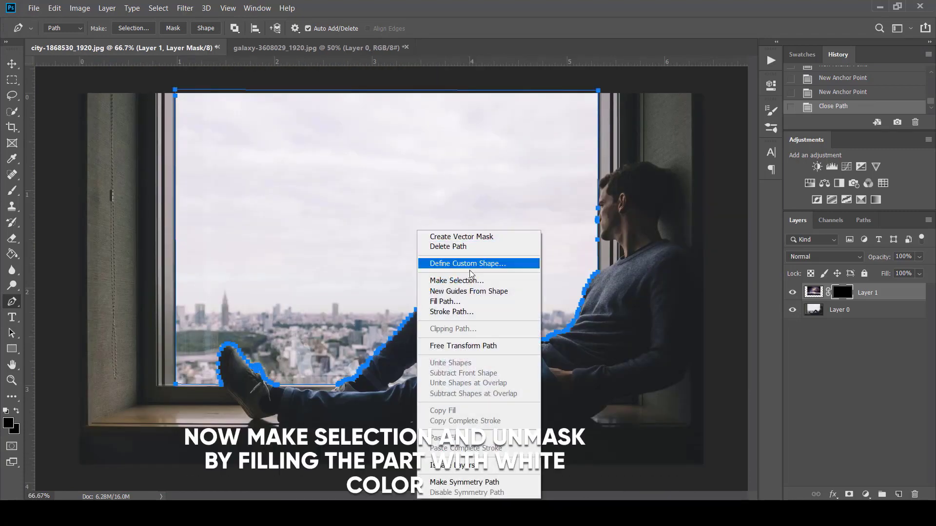
pyautogui.click(457, 280)
pyautogui.click(531, 129)
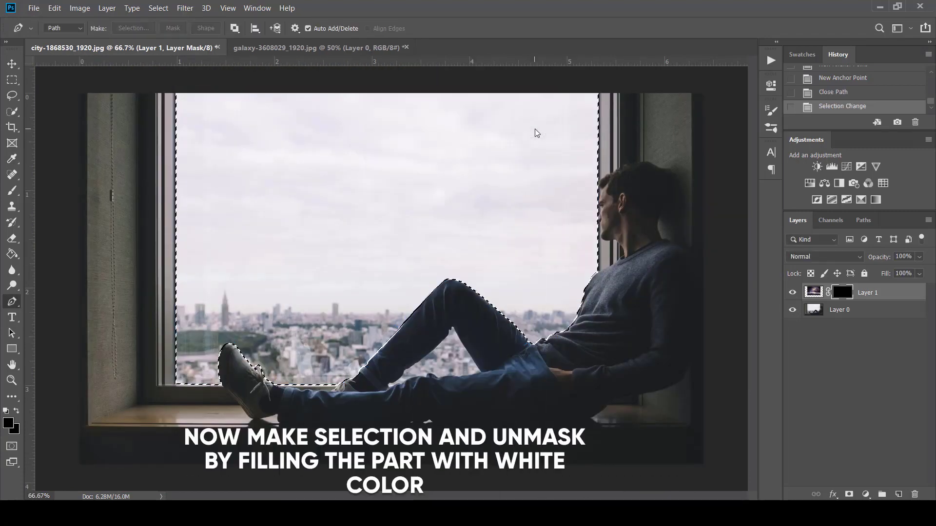
# - Fill the selected mask area white with the Paint Bucket, then deselect
pyautogui.click(12, 254)
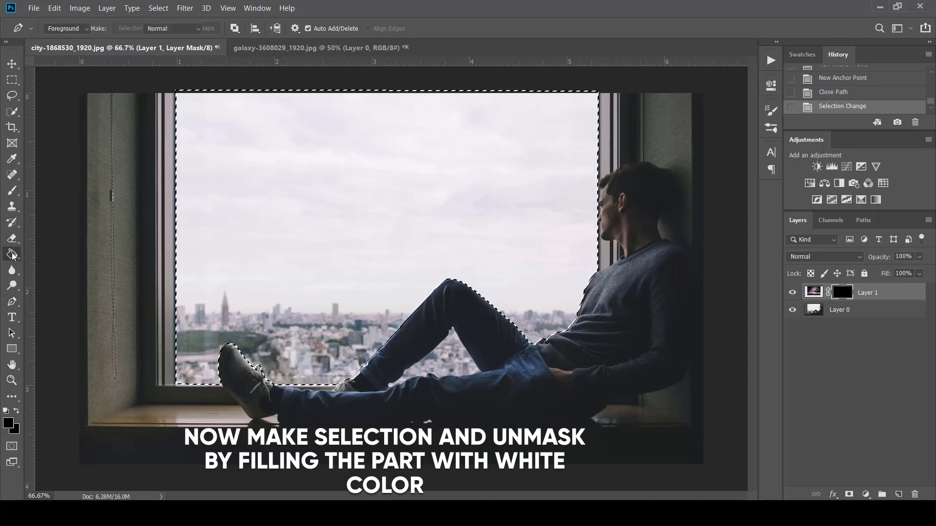
pyautogui.click(9, 424)
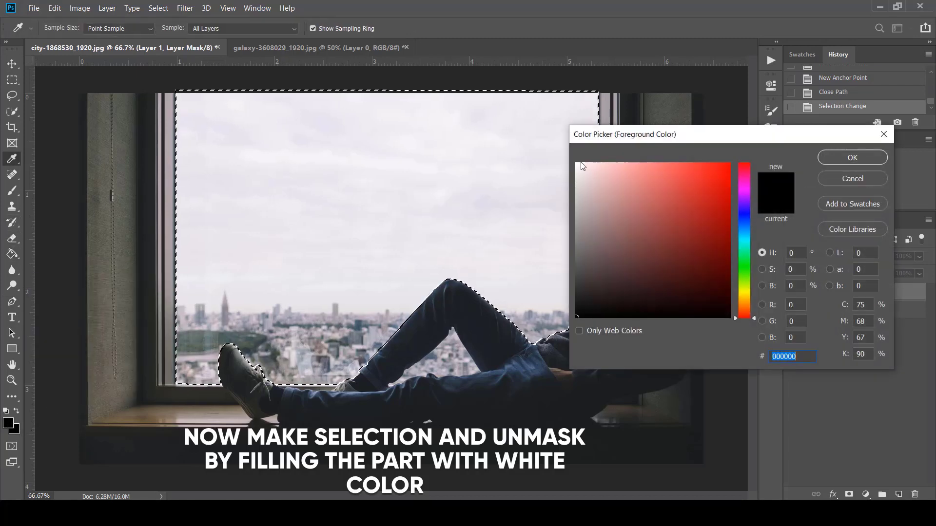
pyautogui.click(577, 164)
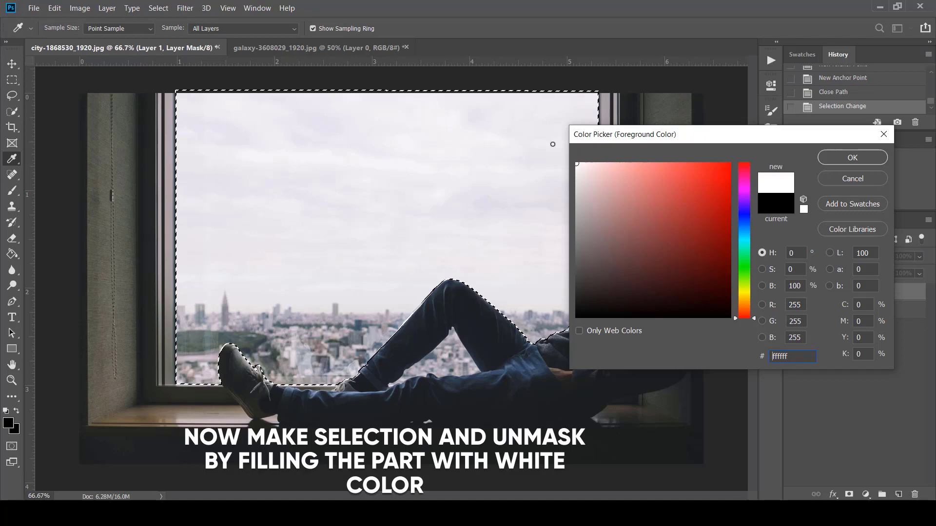
pyautogui.click(834, 157)
pyautogui.click(375, 239)
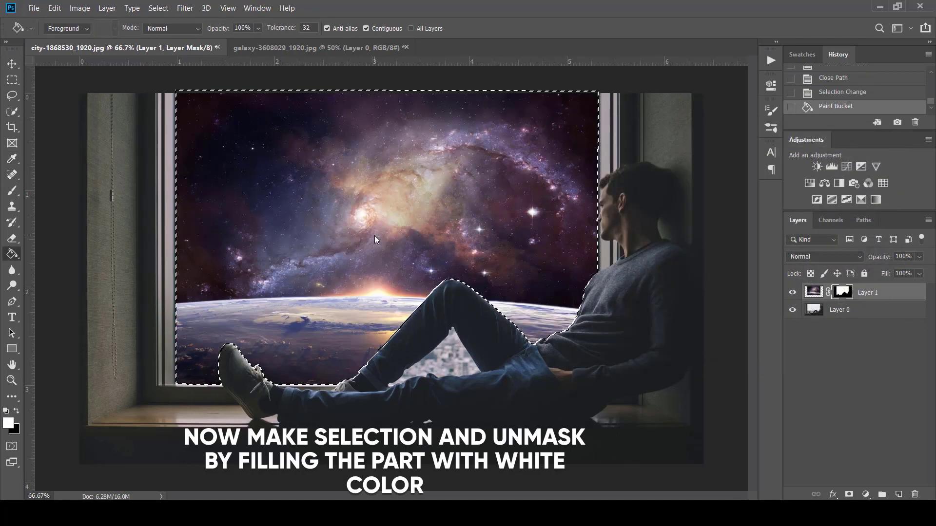
pyautogui.hotkey('ctrl', 'd')
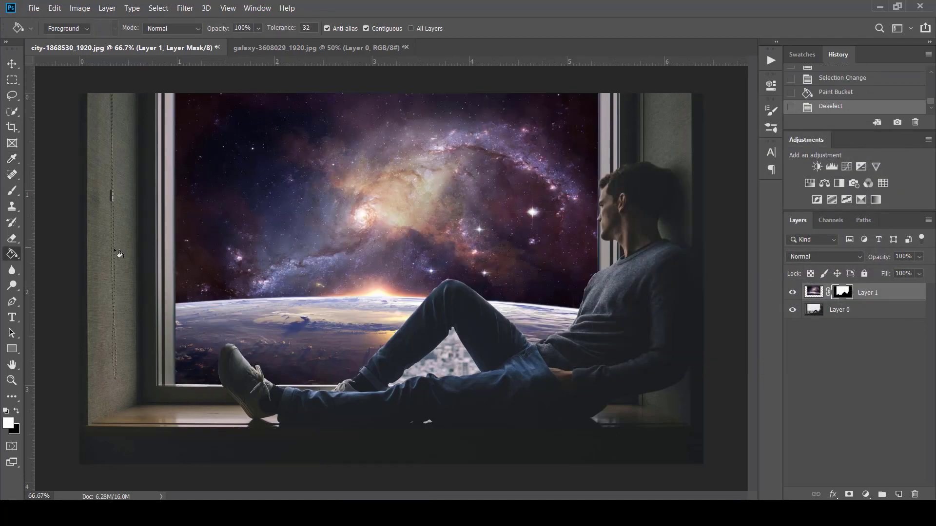
# - Return to the Pen tool and scroll the view down to the gap under the man's legs
pyautogui.click(12, 302)
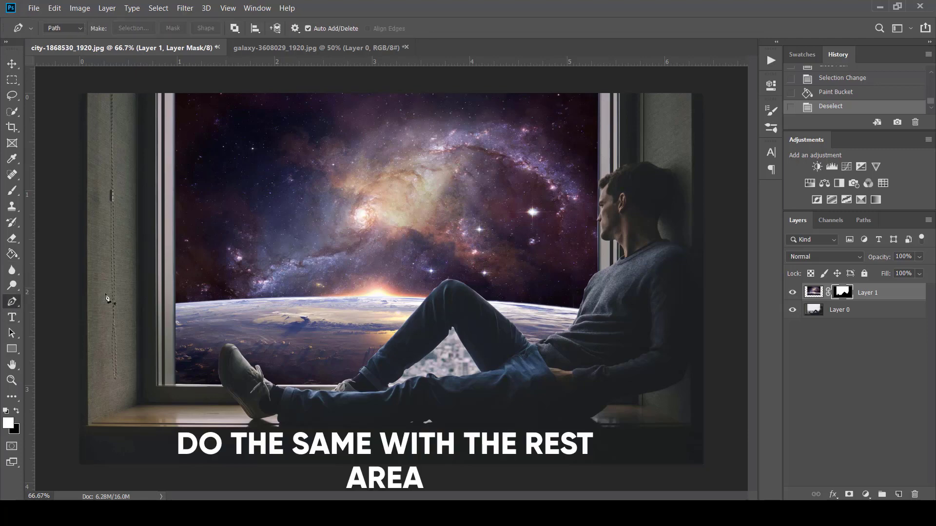
pyautogui.scroll(4, 454, 381)
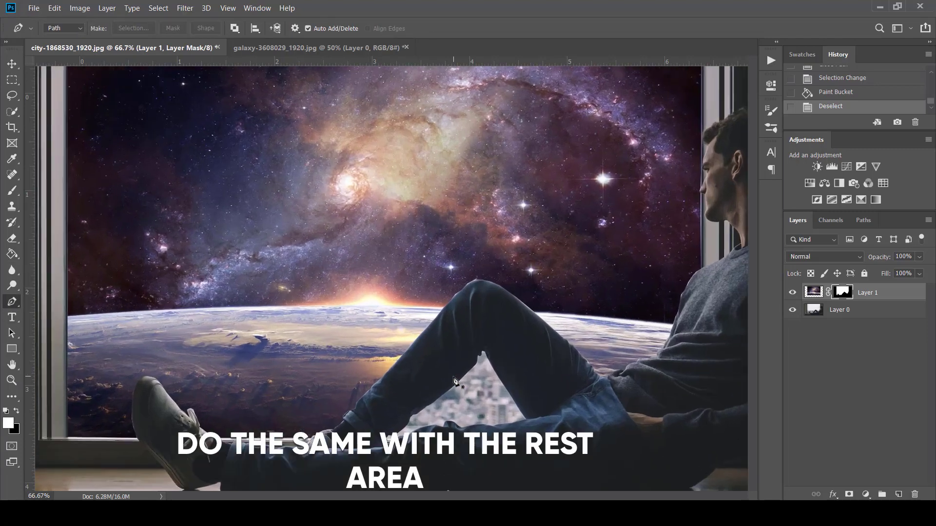
pyautogui.scroll(-3, 459, 388)
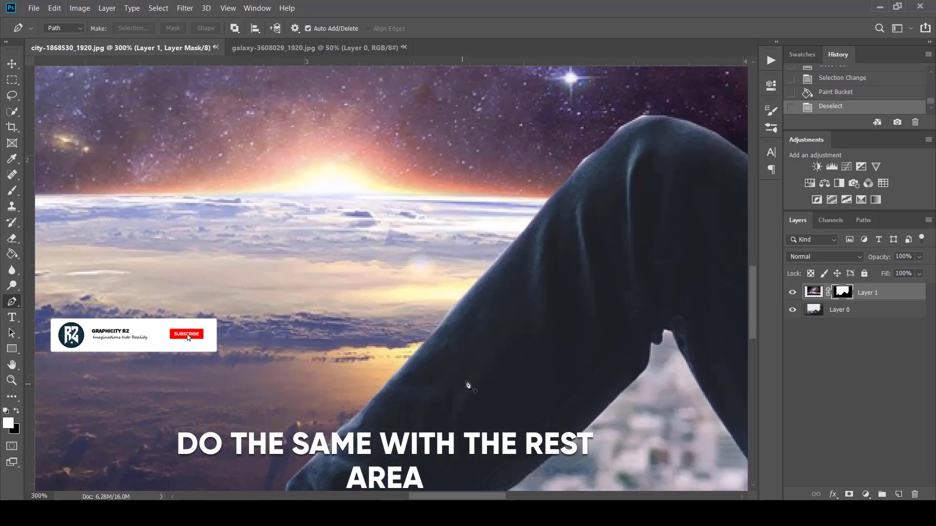
pyautogui.scroll(-2, 458, 388)
pyautogui.scroll(-3, 468, 385)
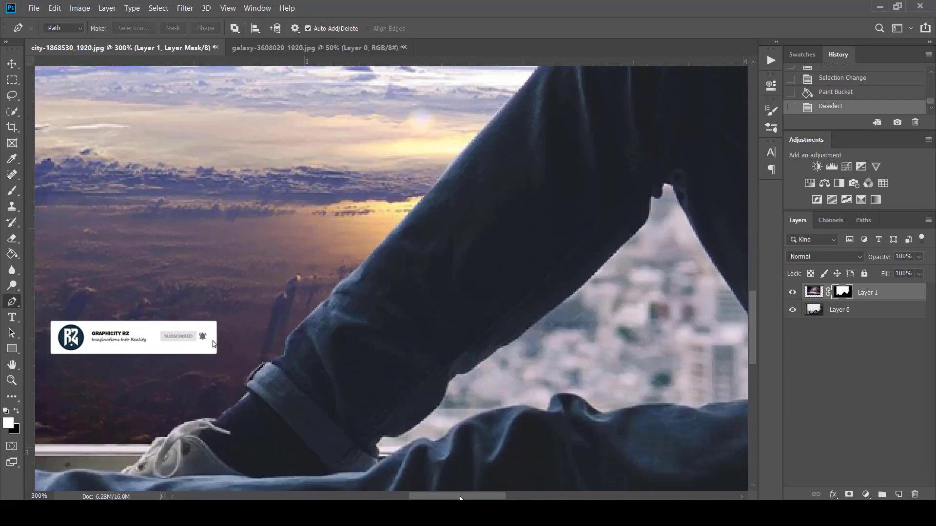
pyautogui.hscroll(4, 224, 425)
pyautogui.hscroll(1, 224, 425)
# - Start a pen path at the gap's left tip and trace up the leg edge
pyautogui.click(165, 453)
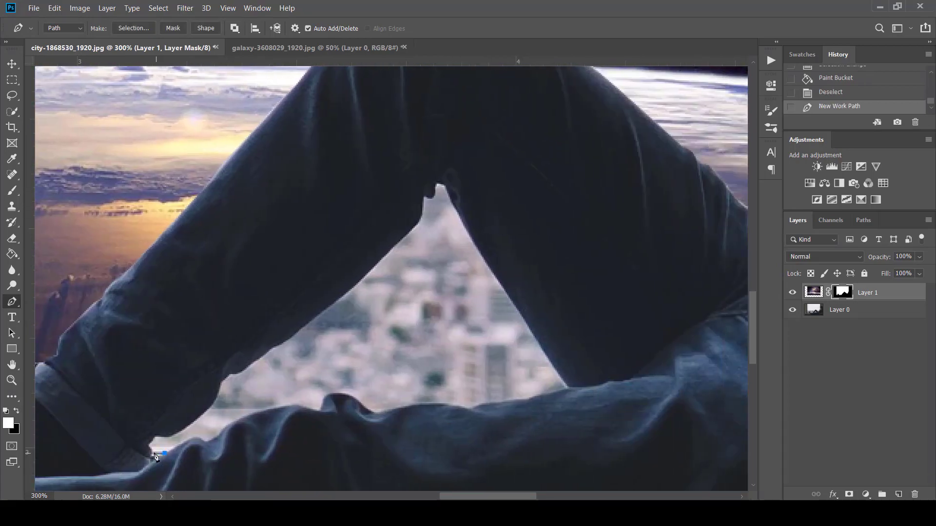
pyautogui.click(147, 443)
pyautogui.click(168, 438)
pyautogui.click(182, 430)
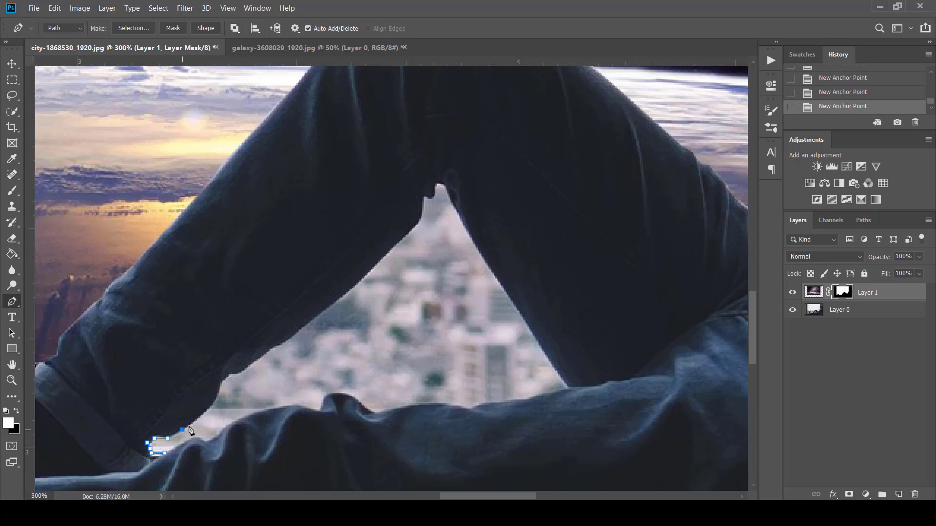
pyautogui.click(203, 414)
pyautogui.click(217, 395)
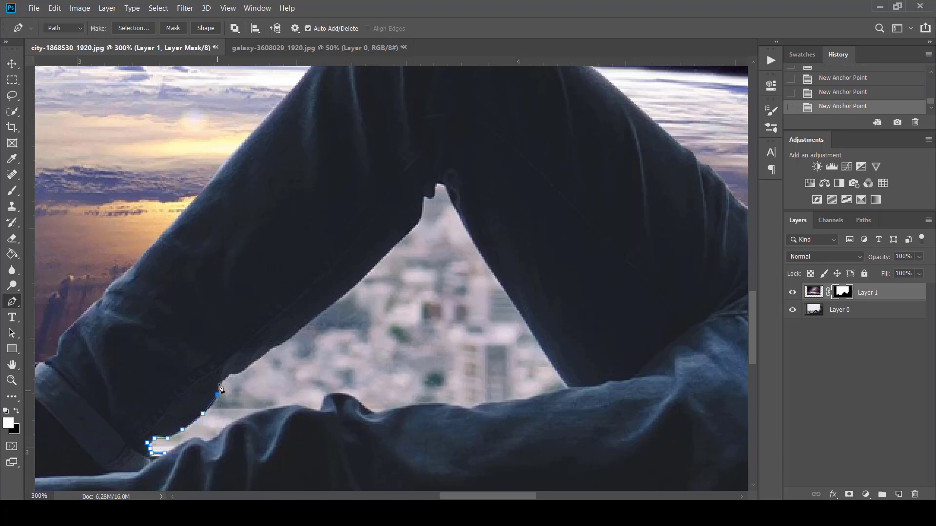
pyautogui.click(245, 370)
pyautogui.click(264, 354)
pyautogui.click(330, 304)
pyautogui.click(391, 250)
# - Continue the path around the crotch and down the other leg, correcting a misplaced anchor
pyautogui.click(411, 229)
pyautogui.click(422, 216)
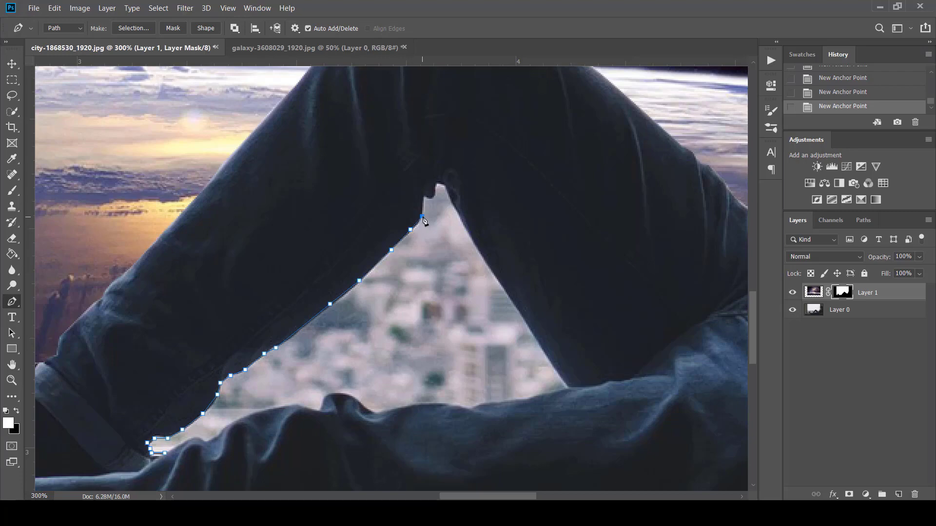
pyautogui.click(434, 186)
pyautogui.click(438, 184)
pyautogui.click(450, 189)
pyautogui.click(466, 219)
pyautogui.hotkey('ctrl', 'z')
pyautogui.click(452, 199)
# - Trace along the jeans' fold edge back to the left tip and close the path
pyautogui.click(453, 405)
pyautogui.click(416, 405)
pyautogui.click(392, 410)
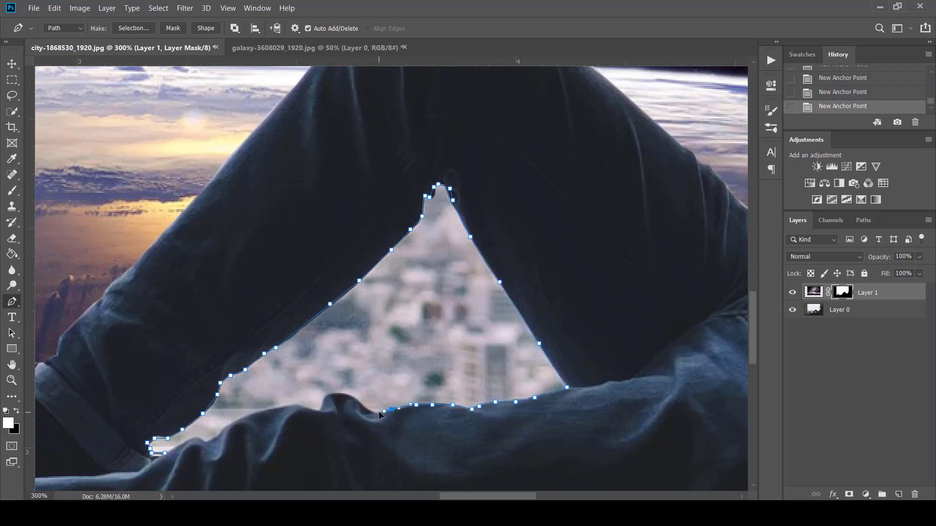
pyautogui.click(352, 399)
pyautogui.click(339, 393)
pyautogui.click(322, 406)
pyautogui.click(315, 409)
pyautogui.click(286, 405)
pyautogui.click(240, 418)
pyautogui.click(164, 454)
# - Turn the closed leg-gap path into a selection
pyautogui.rightClick(434, 336)
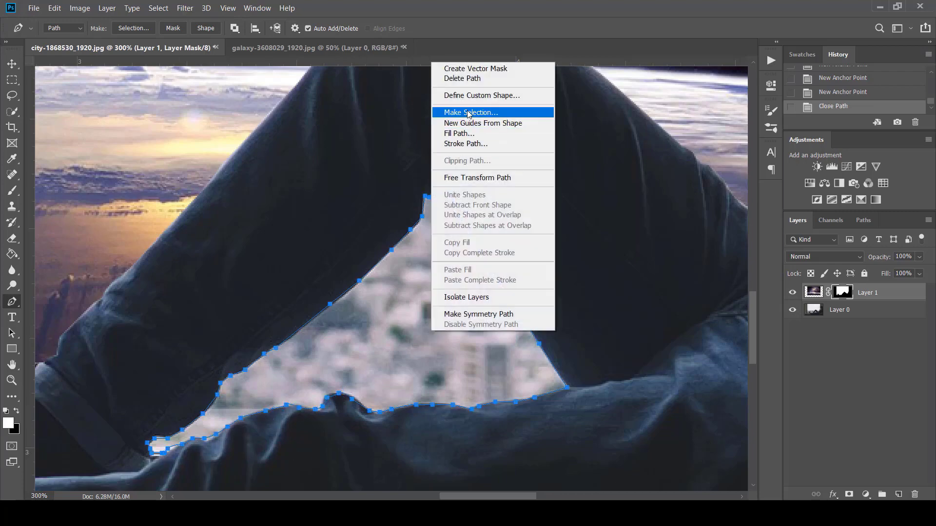
pyautogui.click(480, 109)
pyautogui.click(529, 132)
# - Fill the selection in the layer mask with the Paint Bucket, deselect, and fit the image on screen
pyautogui.press('g')
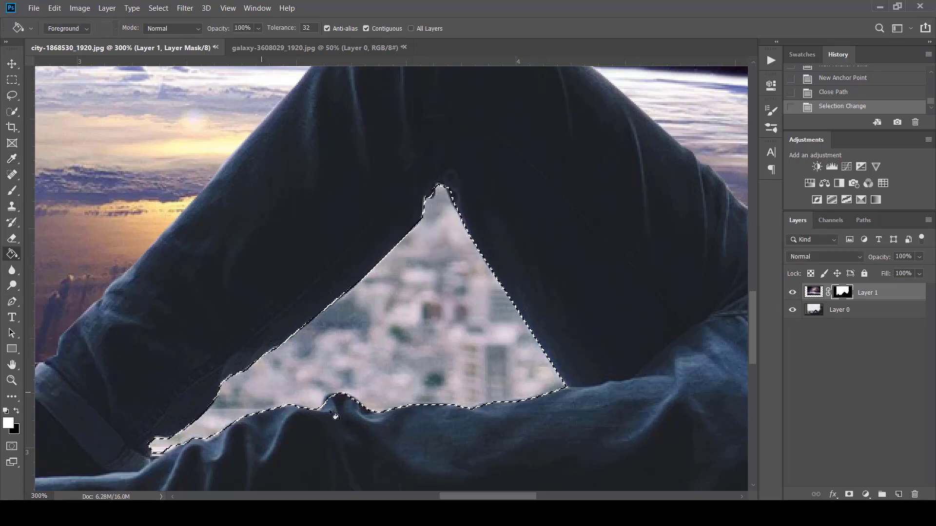
pyautogui.click(412, 356)
pyautogui.hotkey('ctrl', 'd')
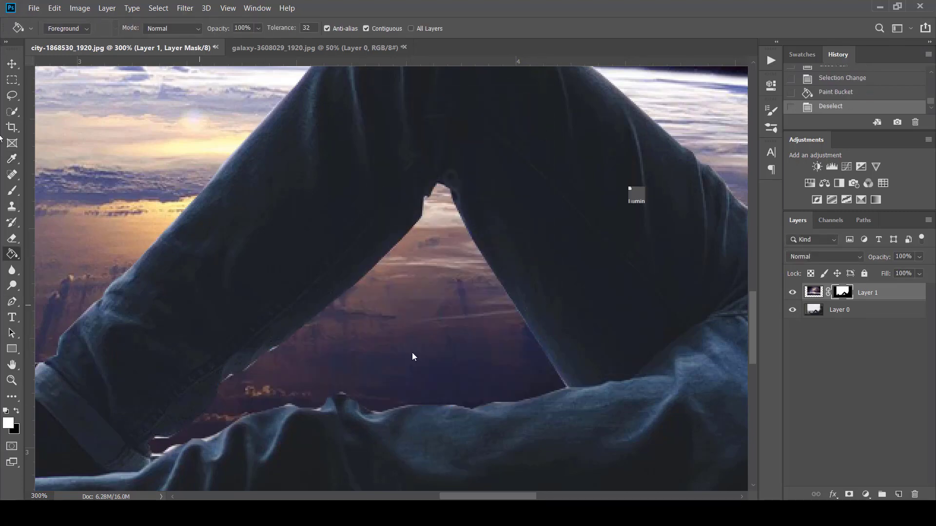
pyautogui.press('v')
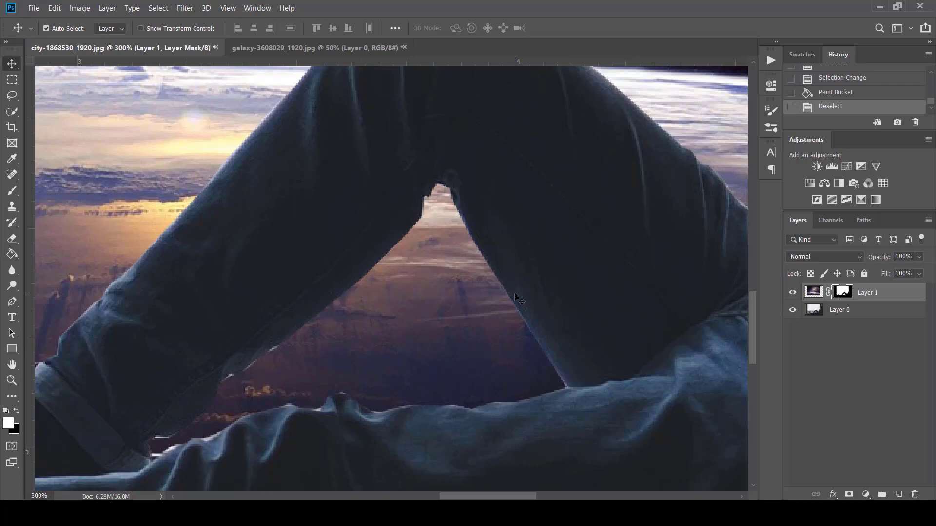
pyautogui.hotkey('ctrl', '1')
pyautogui.hotkey('ctrl', '0')
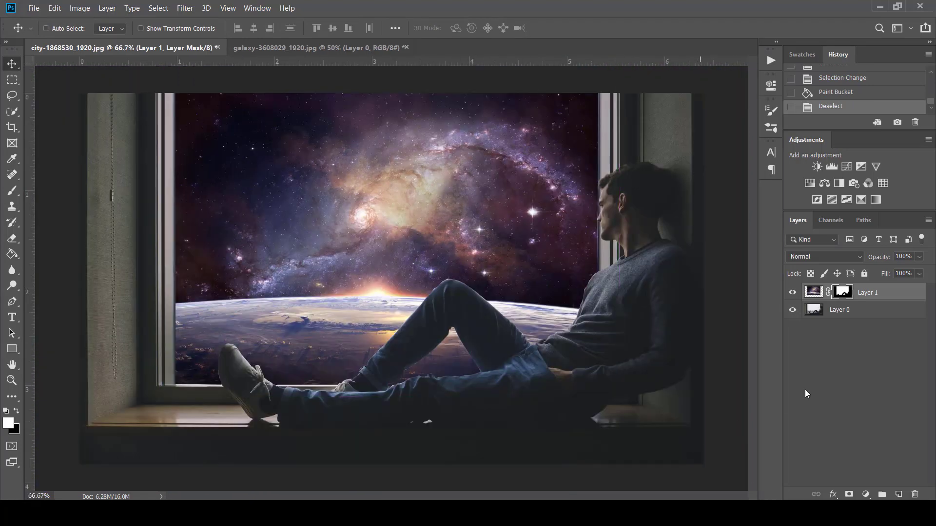
# - Add a Color Balance layer above Layer 0 and shift Midtones Cyan-Red to +30
pyautogui.click(902, 311)
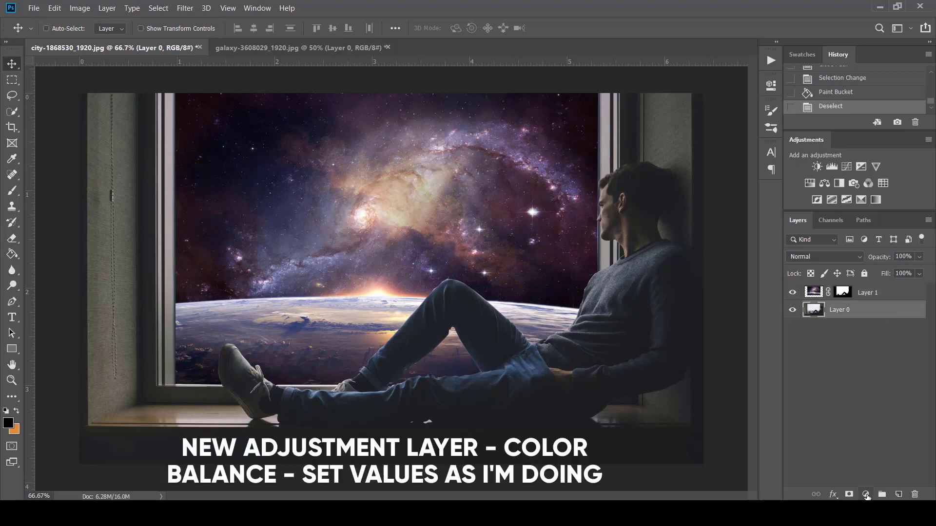
pyautogui.click(866, 494)
pyautogui.click(869, 389)
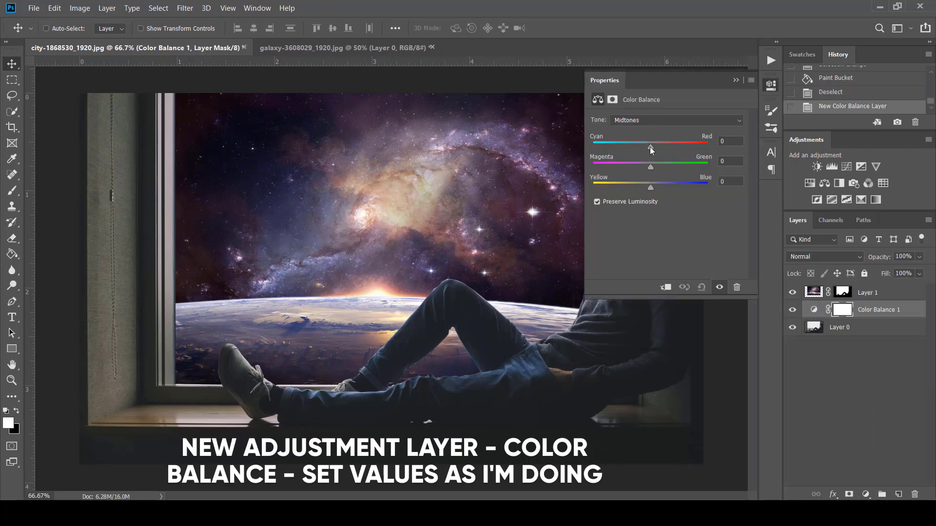
pyautogui.moveTo(650, 147); pyautogui.dragTo(662, 147)
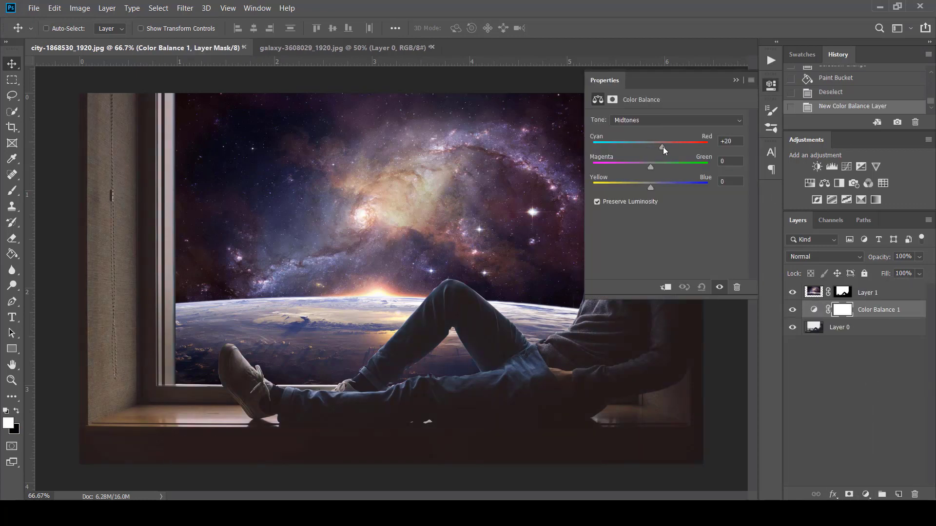
# - Push the highlights toward yellow (about -38) and the shadows toward blue
pyautogui.click(656, 121)
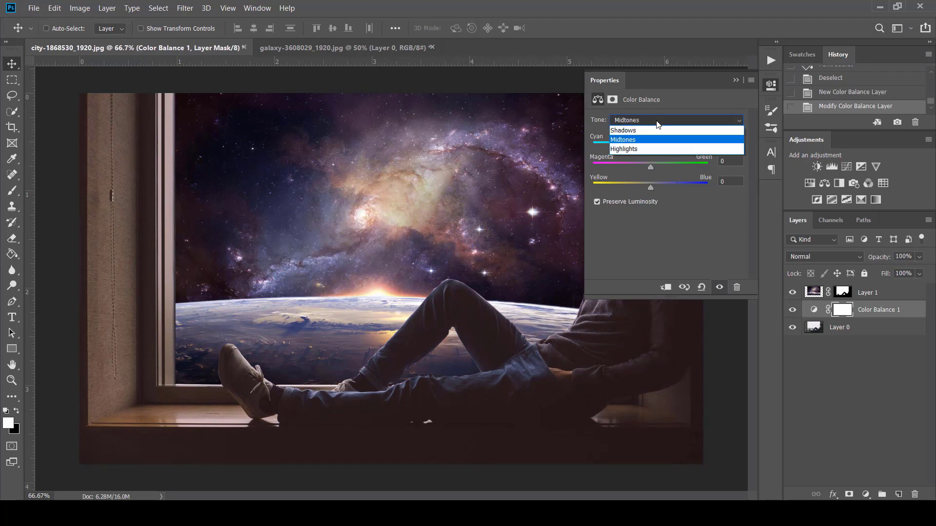
pyautogui.click(646, 145)
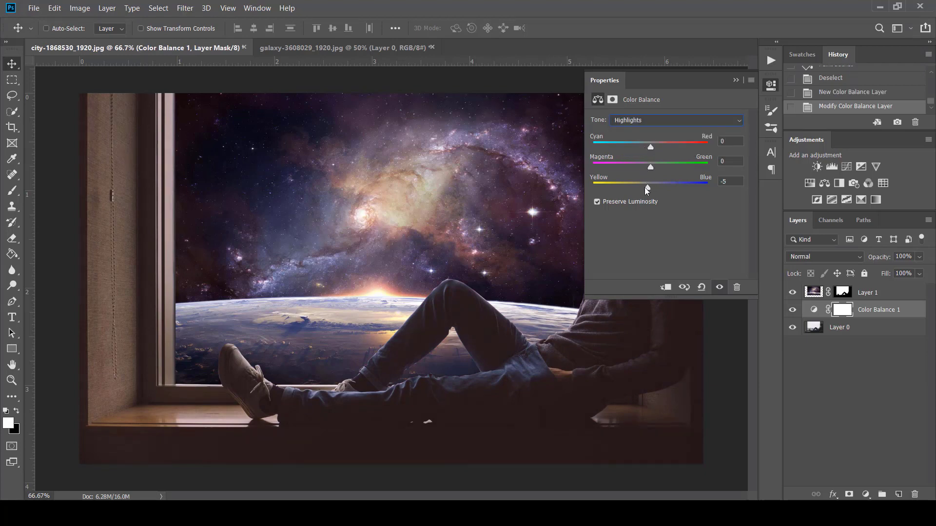
pyautogui.moveTo(647, 191); pyautogui.dragTo(631, 190)
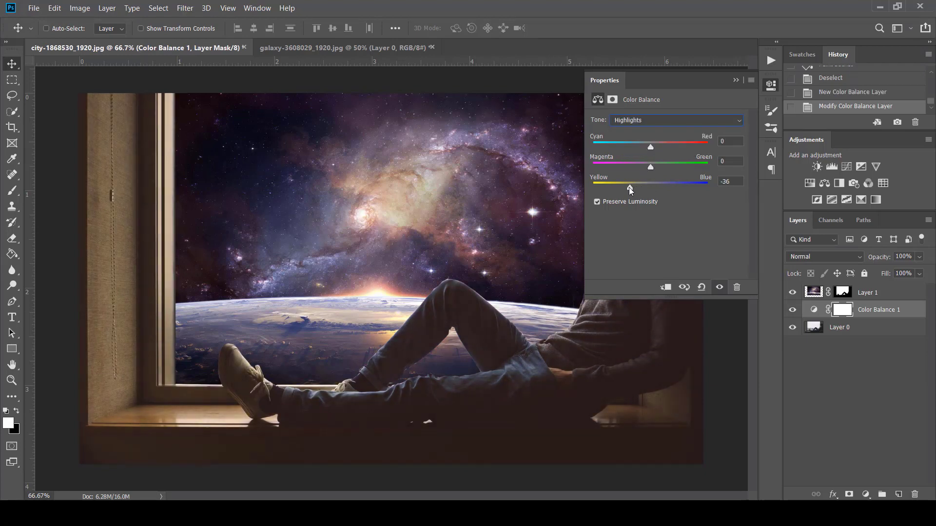
pyautogui.click(650, 121)
pyautogui.click(650, 127)
pyautogui.moveTo(651, 187); pyautogui.dragTo(671, 189)
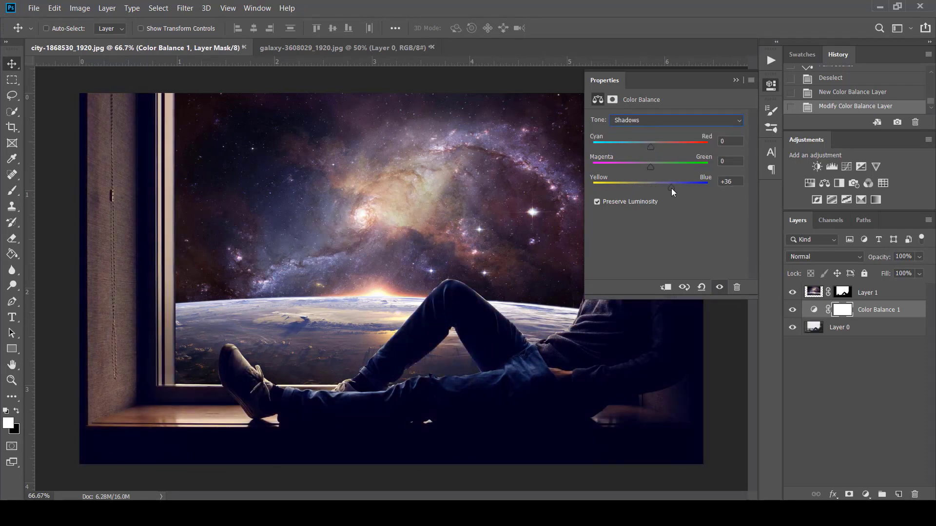
# - Check the image, then reopen Color Balance and trim the shadows' blue to +33
pyautogui.click(732, 83)
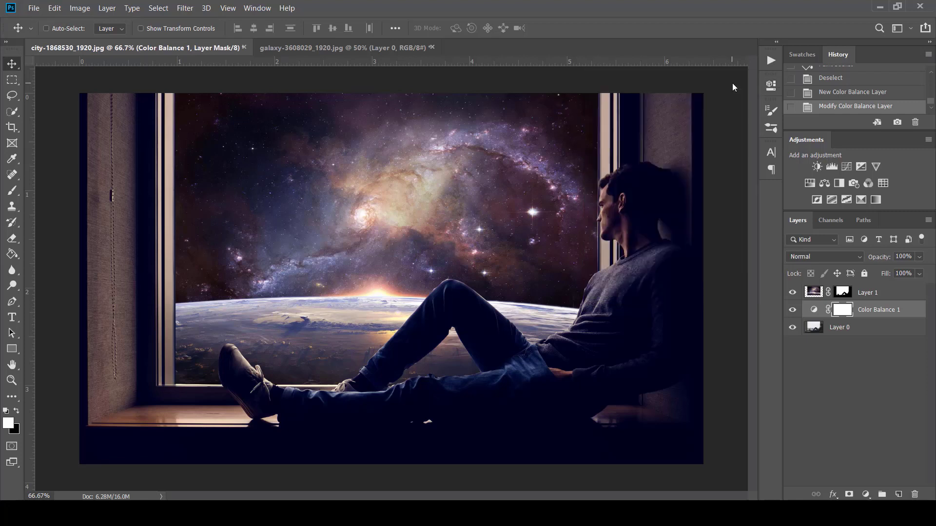
pyautogui.doubleClick(814, 311)
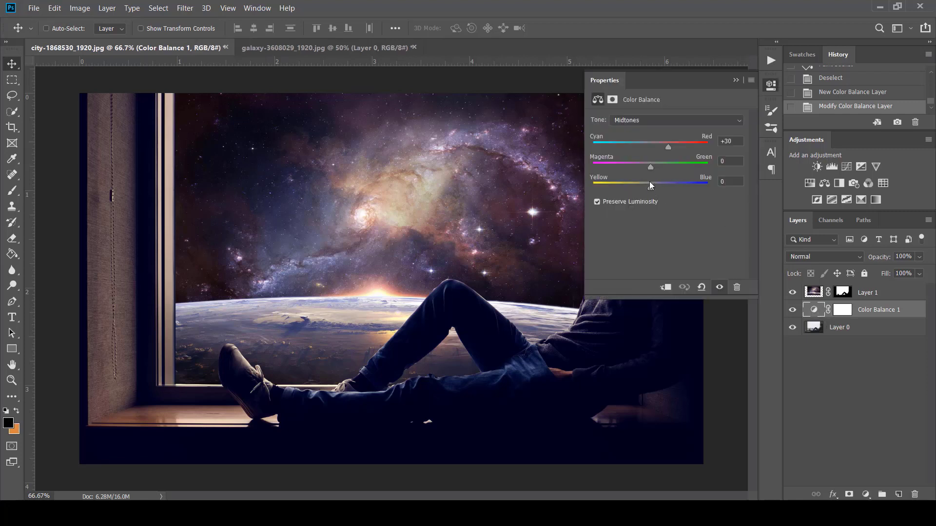
pyautogui.click(643, 121)
pyautogui.click(634, 122)
pyautogui.moveTo(669, 188); pyautogui.dragTo(668, 187)
pyautogui.click(733, 80)
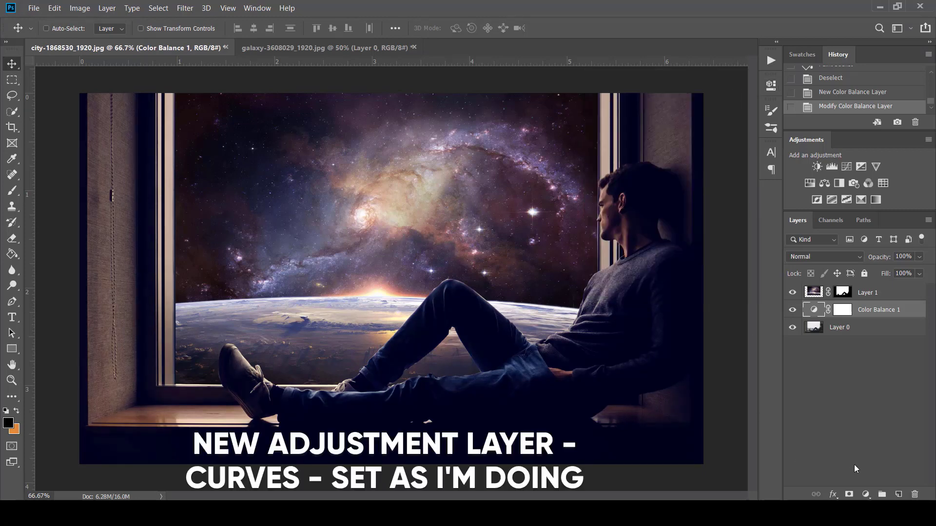
pyautogui.click(866, 495)
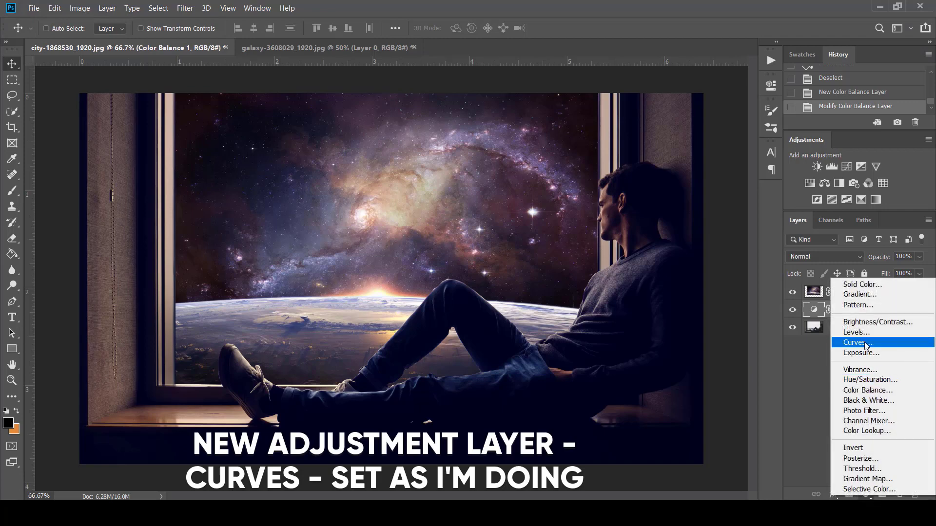
# - Add a Curves layer with its black point nudged slightly right, plus an empty Layer 2 above
pyautogui.click(848, 345)
pyautogui.moveTo(618, 268); pyautogui.dragTo(621, 267)
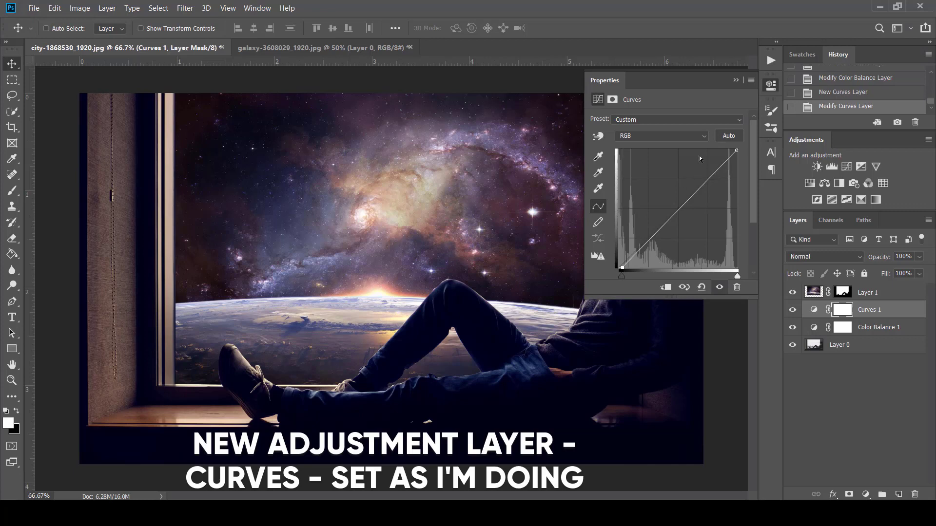
pyautogui.click(736, 79)
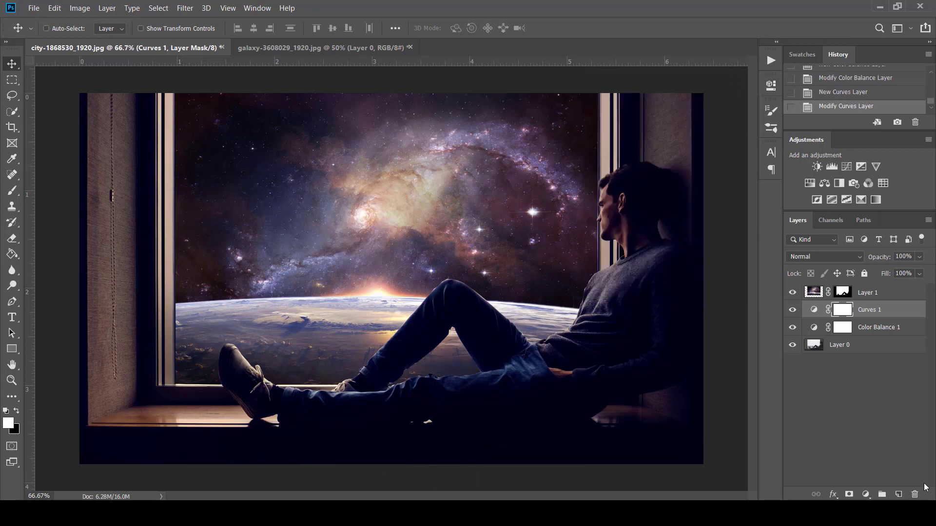
pyautogui.click(899, 495)
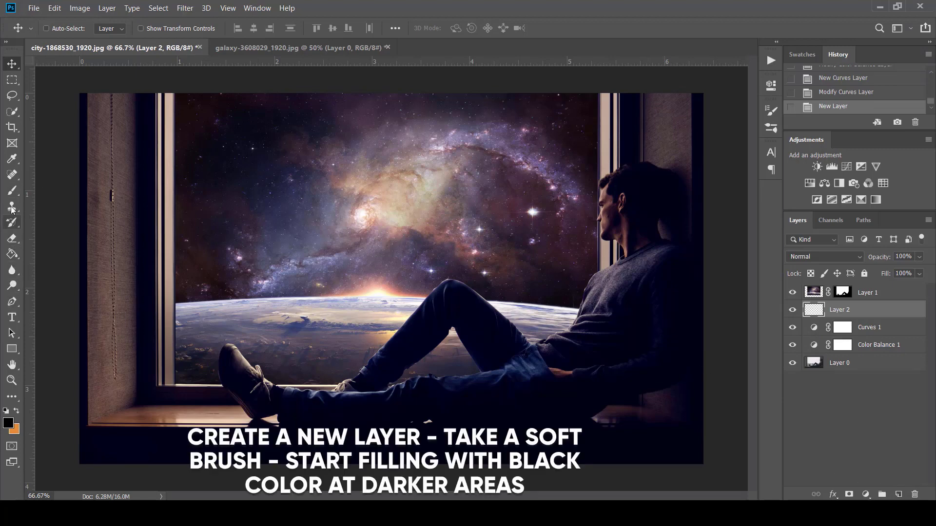
# - Paint soft black shading over the left wall, right wall strip, sill and bottom of the legs
pyautogui.click(12, 191)
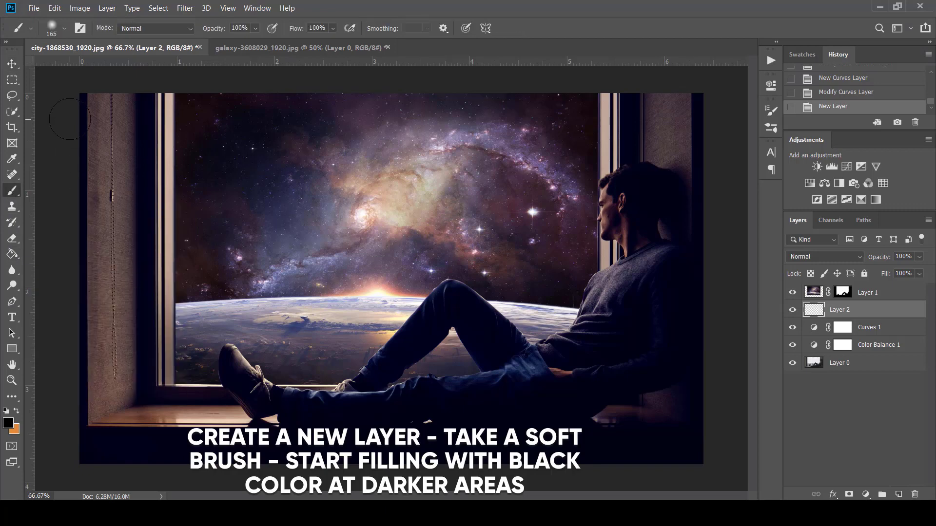
pyautogui.moveTo(93, 97)
pyautogui.mouseDown()
pyautogui.moveTo(94, 437)
pyautogui.moveTo(703, 406)
pyautogui.moveTo(151, 437)
pyautogui.moveTo(130, 425)
pyautogui.moveTo(105, 309)
pyautogui.moveTo(108, 109)
pyautogui.moveTo(130, 441)
pyautogui.moveTo(263, 420)
pyautogui.moveTo(606, 427)
pyautogui.mouseUp()
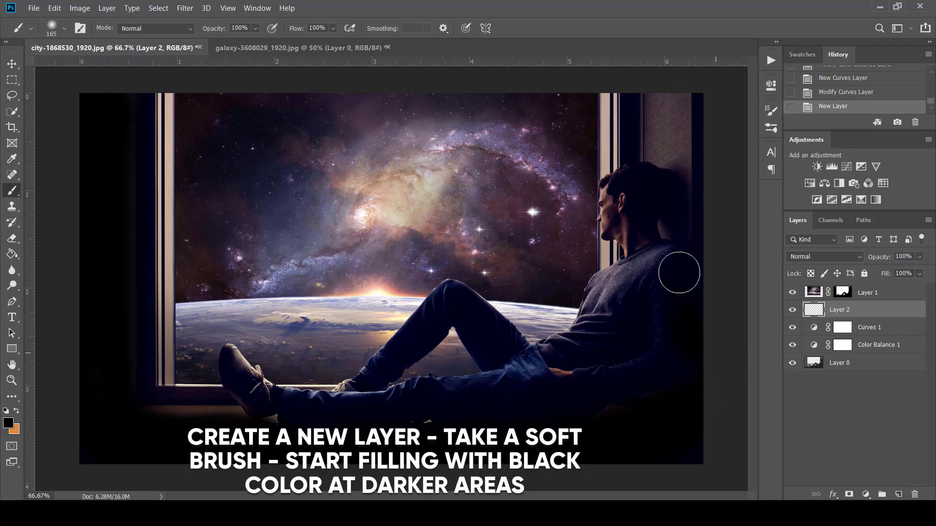
pyautogui.moveTo(679, 271)
pyautogui.mouseDown()
pyautogui.moveTo(668, 125)
pyautogui.moveTo(658, 112)
pyautogui.moveTo(679, 110)
pyautogui.moveTo(697, 313)
pyautogui.moveTo(642, 443)
pyautogui.moveTo(612, 445)
pyautogui.mouseUp()
pyautogui.moveTo(489, 450)
pyautogui.mouseDown()
pyautogui.moveTo(268, 438)
pyautogui.moveTo(403, 433)
pyautogui.mouseUp()
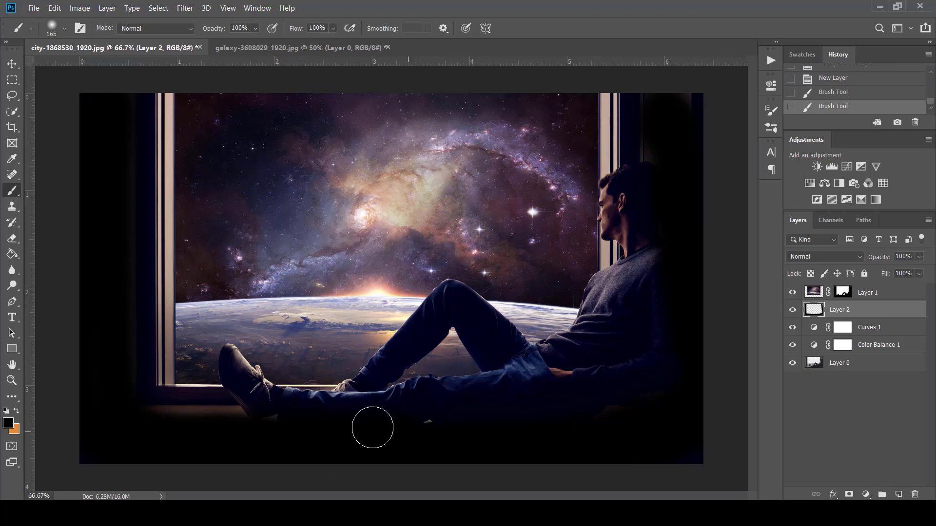
pyautogui.moveTo(298, 426); pyautogui.dragTo(663, 405)
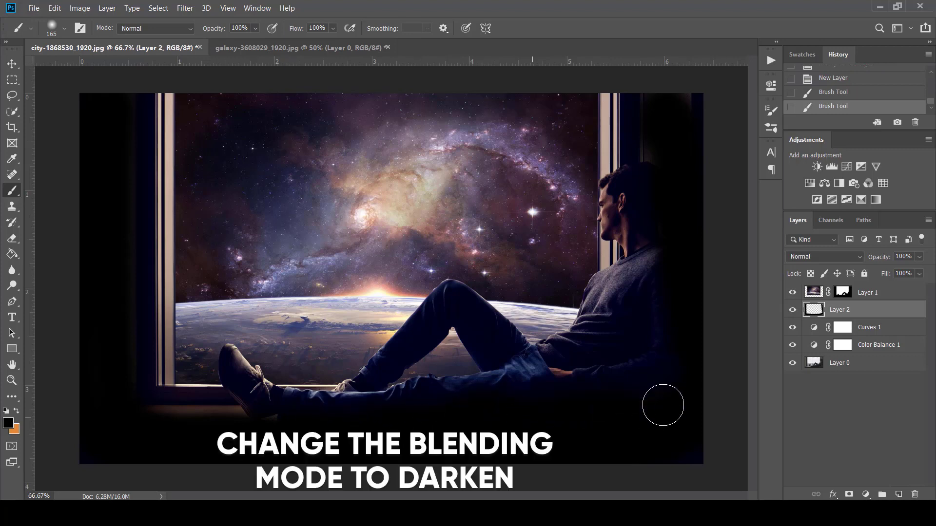
# - Set Layer 2 to Darken blend mode at 12% opacity
pyautogui.click(843, 258)
pyautogui.click(804, 232)
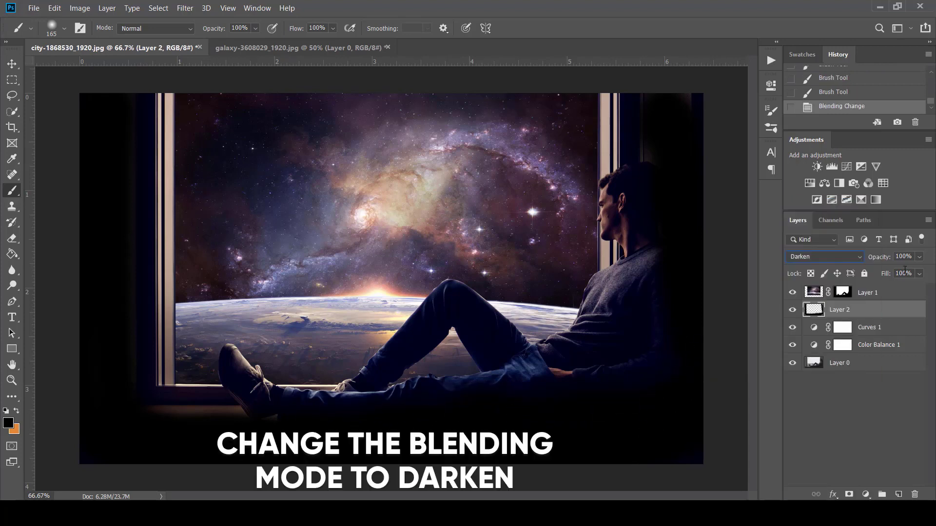
pyautogui.moveTo(919, 257); pyautogui.dragTo(881, 269)
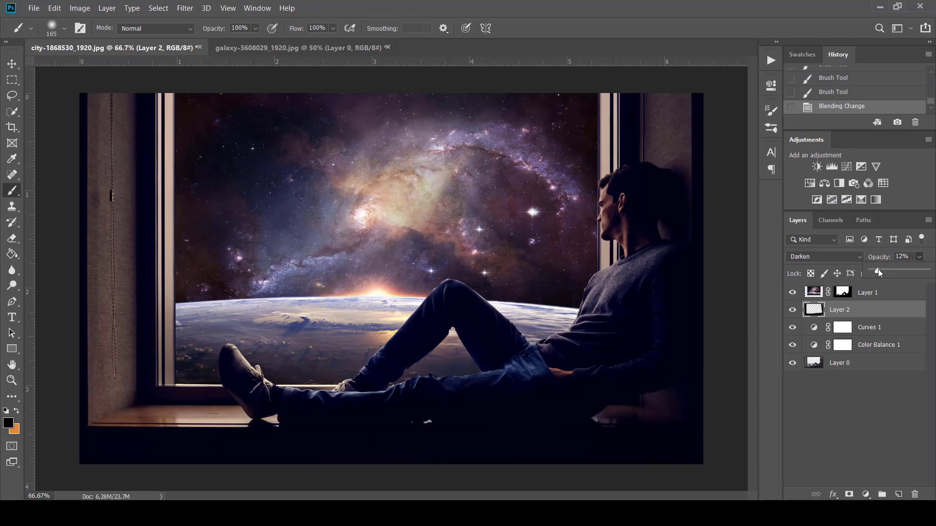
pyautogui.moveTo(878, 269); pyautogui.dragTo(878, 269)
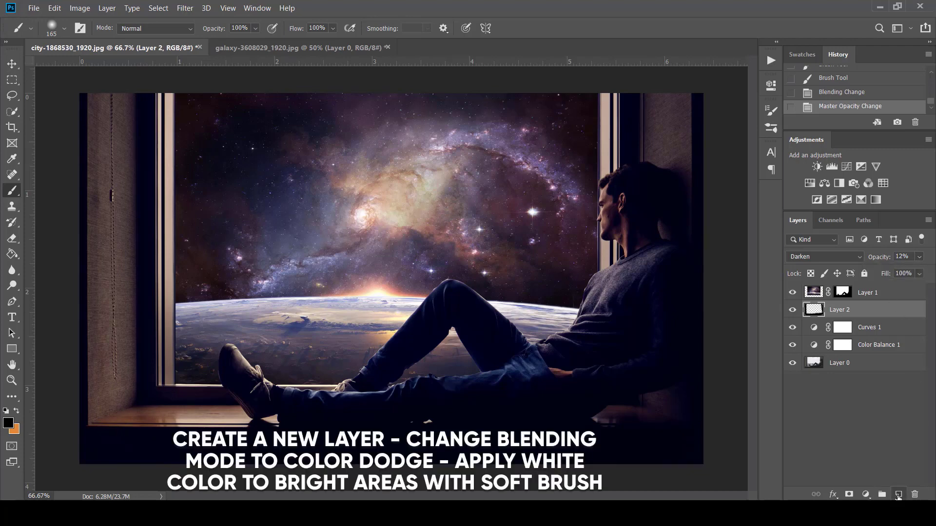
# - Add a new Layer 3 in Color Dodge blend mode and set the foreground colour to white
pyautogui.click(898, 495)
pyautogui.click(799, 257)
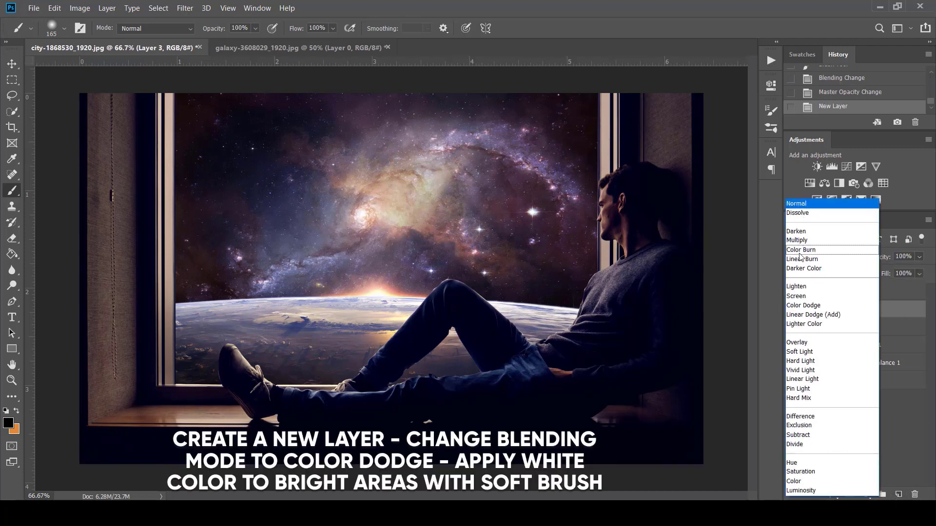
pyautogui.click(818, 305)
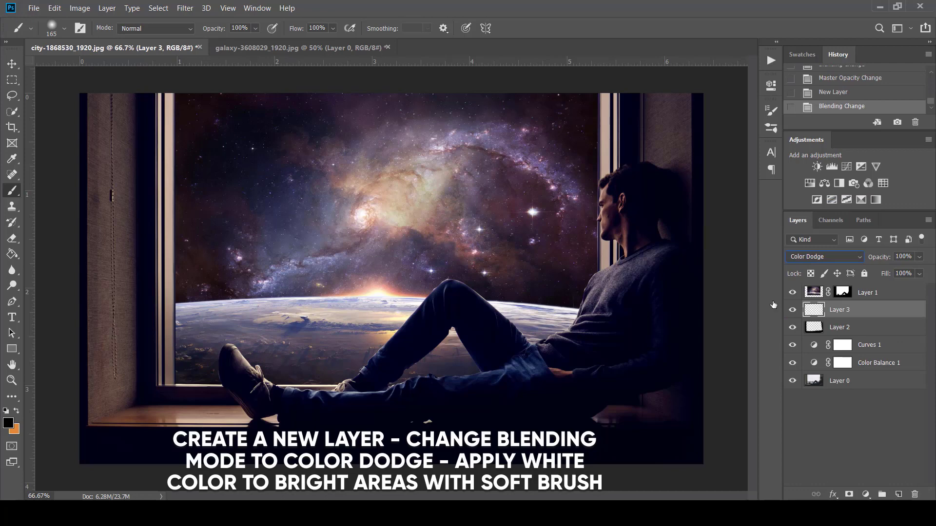
pyautogui.click(9, 424)
pyautogui.moveTo(595, 187); pyautogui.dragTo(576, 163)
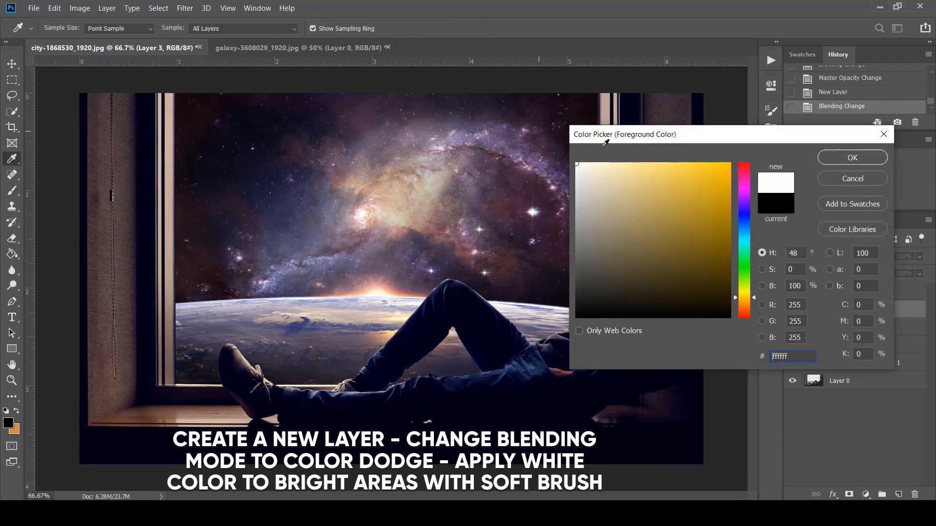
pyautogui.click(840, 163)
# - Brush a white glow along the left window frame and its lower-left corner, then lower Layer 3's opacity
pyautogui.press('b')
pyautogui.moveTo(174, 102)
pyautogui.mouseDown()
pyautogui.moveTo(199, 109)
pyautogui.moveTo(170, 125)
pyautogui.moveTo(168, 368)
pyautogui.moveTo(205, 390)
pyautogui.moveTo(227, 360)
pyautogui.moveTo(256, 351)
pyautogui.moveTo(288, 370)
pyautogui.moveTo(348, 375)
pyautogui.moveTo(446, 273)
pyautogui.moveTo(503, 299)
pyautogui.moveTo(537, 332)
pyautogui.moveTo(567, 316)
pyautogui.moveTo(603, 248)
pyautogui.moveTo(605, 98)
pyautogui.mouseUp()
pyautogui.moveTo(122, 385); pyautogui.dragTo(180, 385)
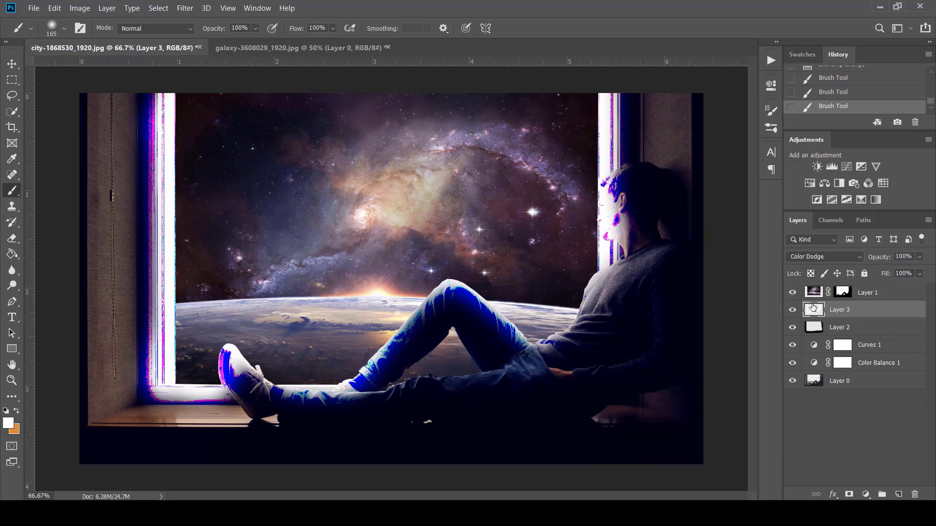
pyautogui.click(921, 257)
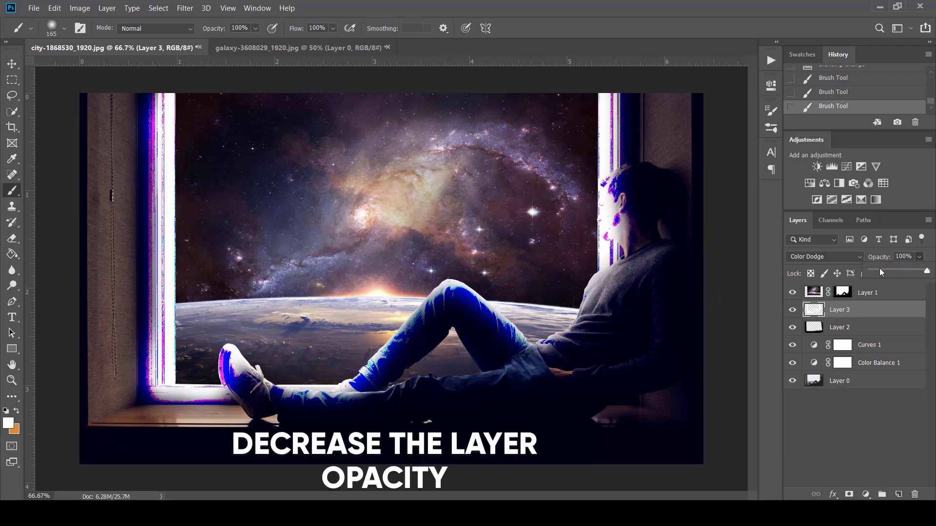
pyautogui.click(880, 272)
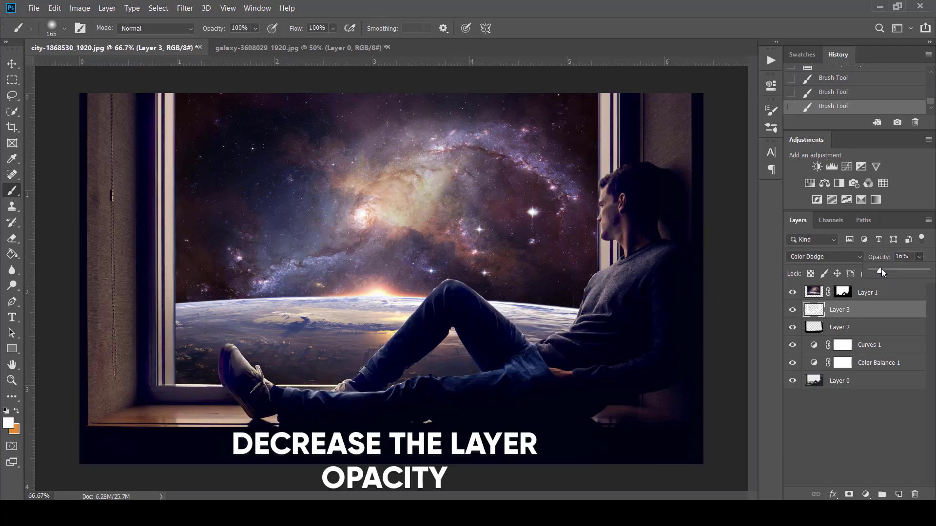
pyautogui.moveTo(881, 272); pyautogui.dragTo(875, 272)
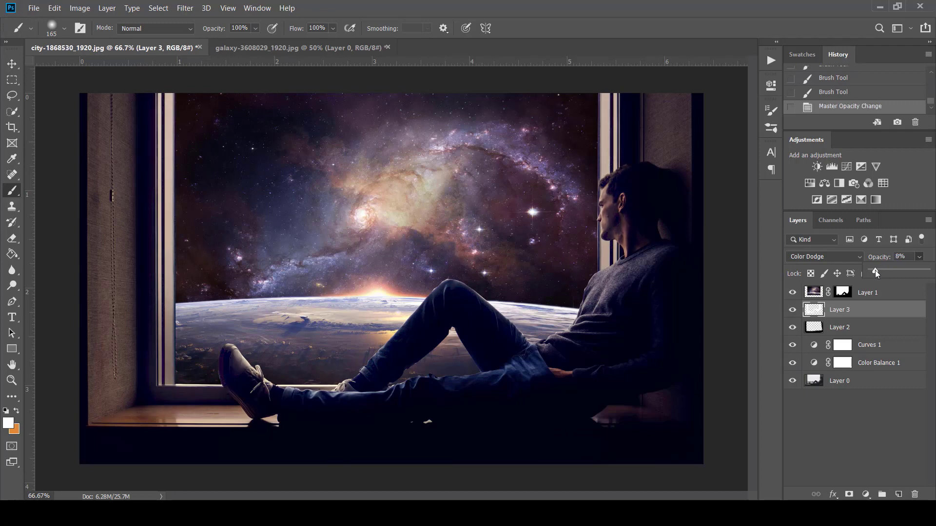
# - Use a soft 0%-hardness Eraser to remove Layer 3's glow from the man's shoe, legs, sweater and hair
pyautogui.click(810, 317)
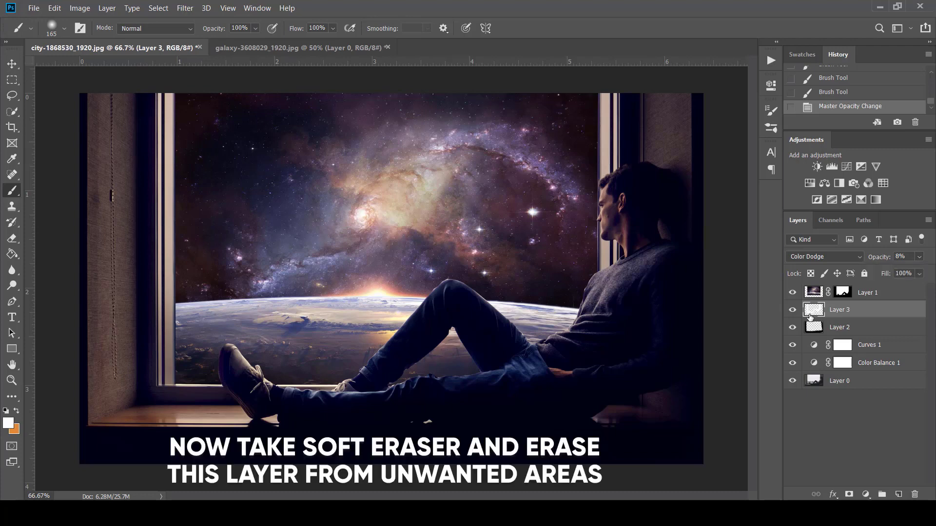
pyautogui.click(12, 238)
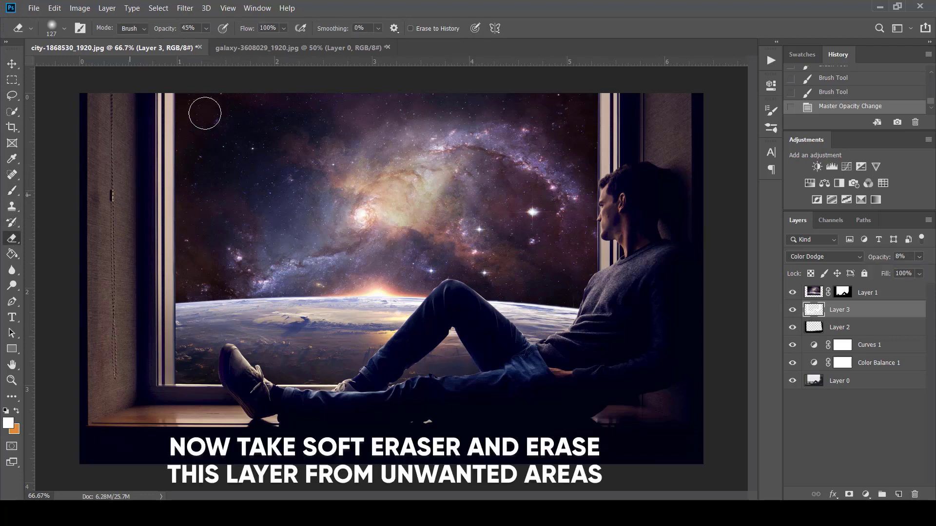
pyautogui.click(64, 28)
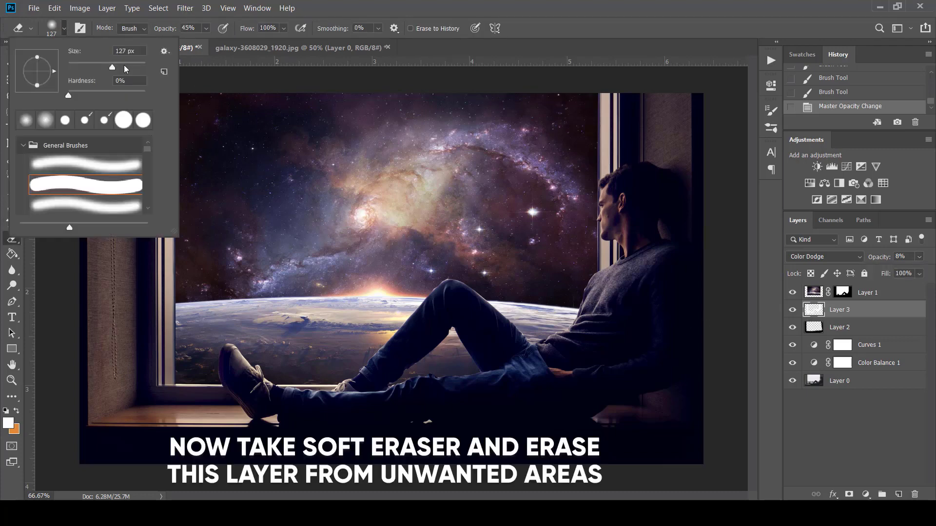
pyautogui.press('Return')
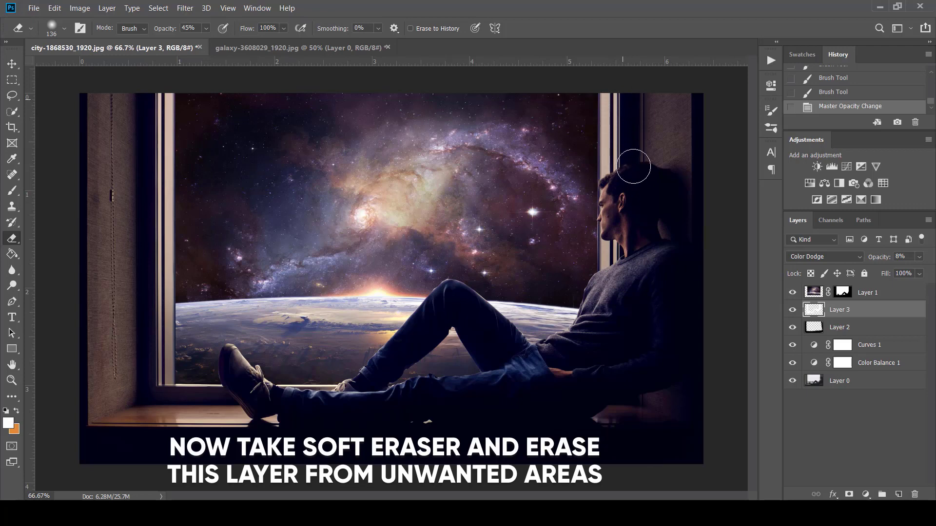
pyautogui.moveTo(622, 113); pyautogui.dragTo(634, 205)
pyautogui.click(11, 64)
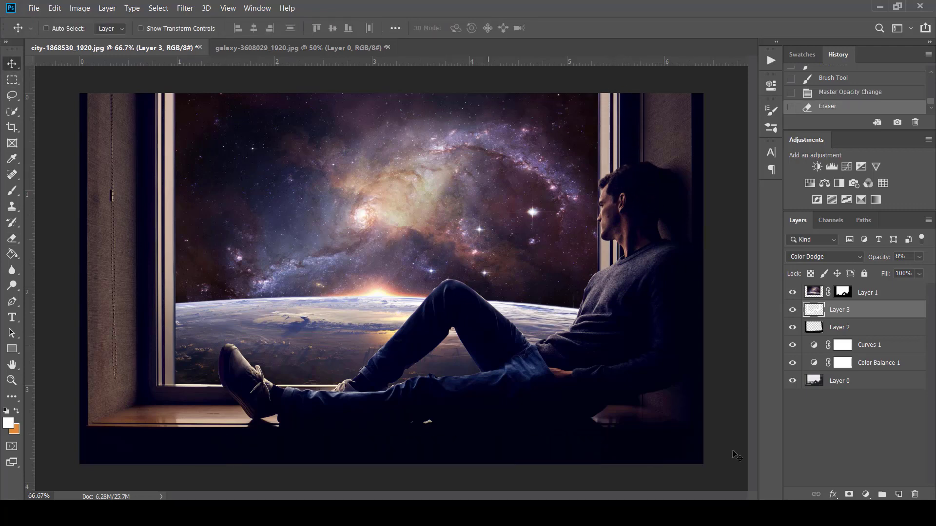
# - Apply Layer 1's mask permanently into the galaxy layer
pyautogui.click(895, 298)
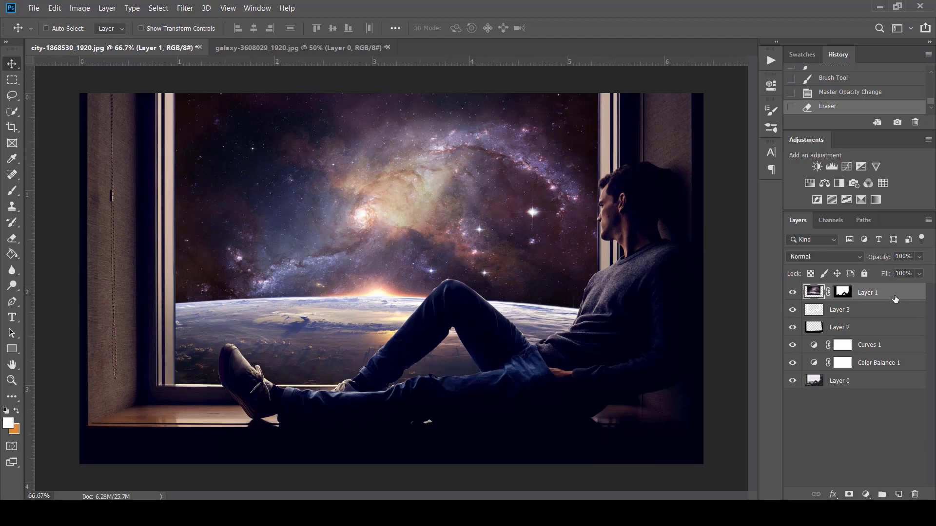
pyautogui.click(843, 291)
pyautogui.rightClick(843, 292)
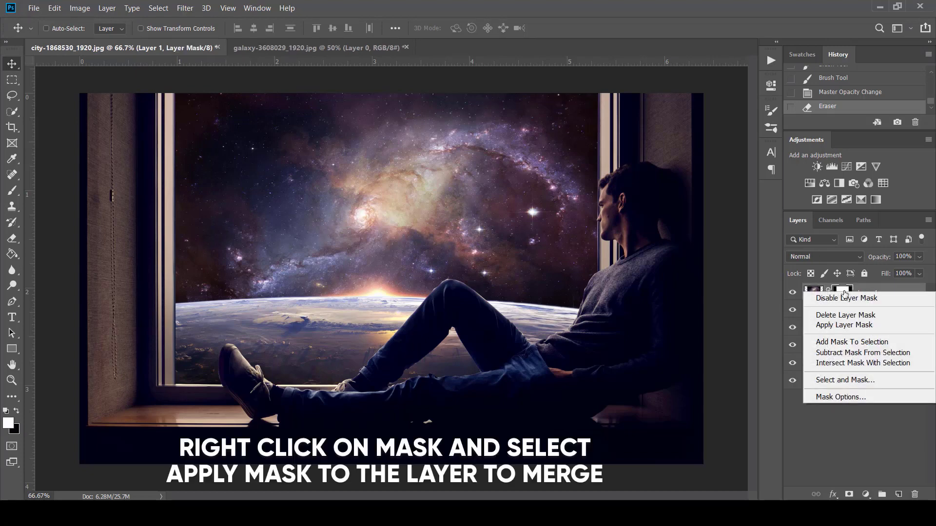
pyautogui.click(854, 324)
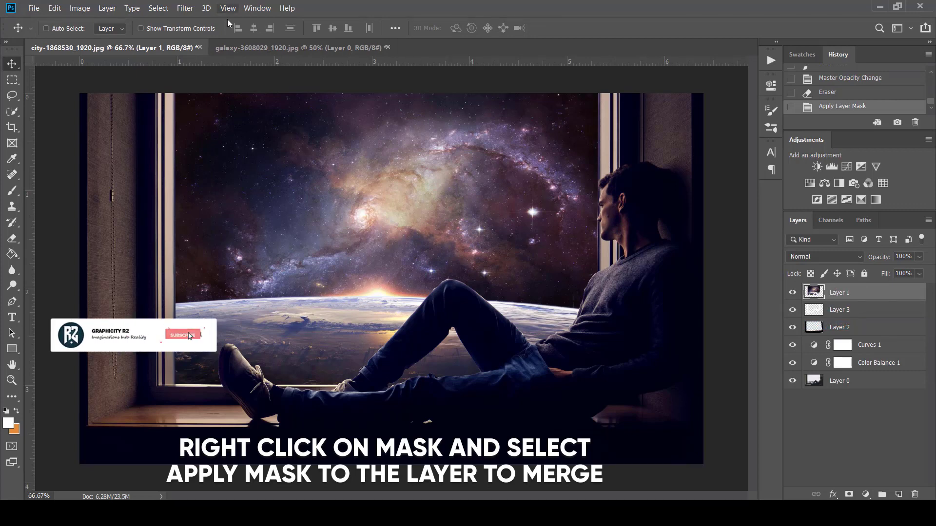
# - Give the galaxy a Spin Radial Blur, amount 4, Draft quality
pyautogui.click(184, 8)
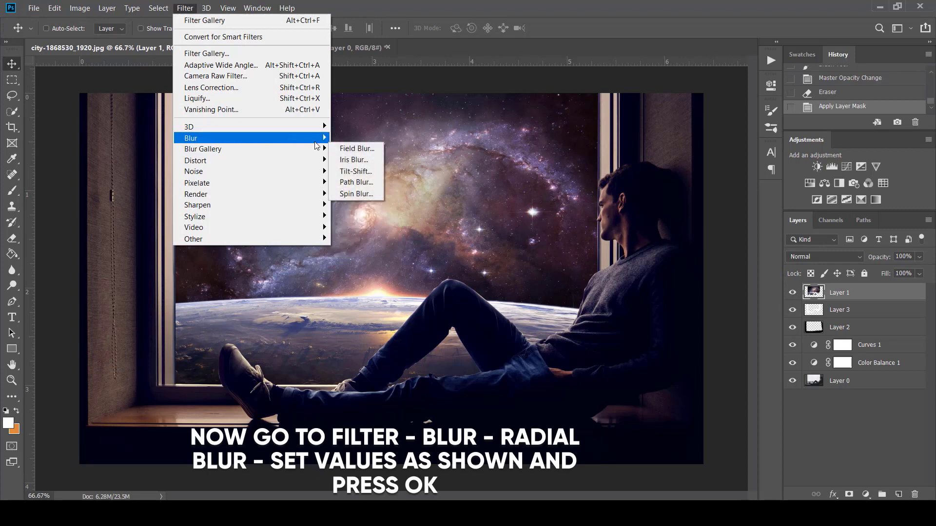
pyautogui.moveTo(220, 138)
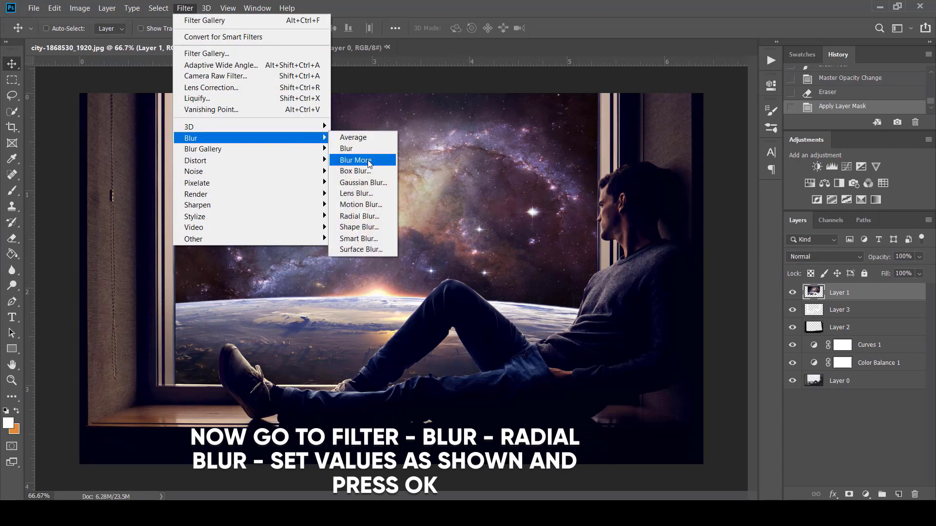
pyautogui.click(381, 204)
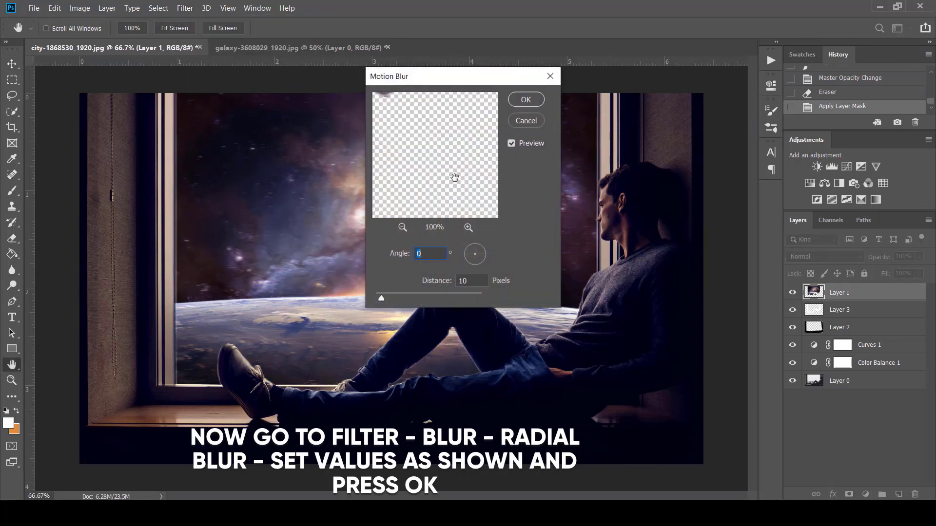
pyautogui.click(530, 125)
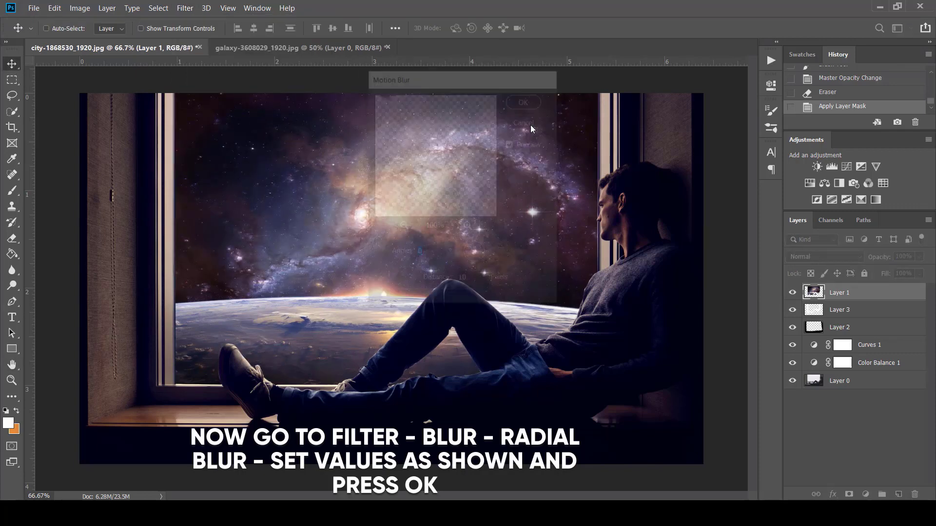
pyautogui.click(183, 8)
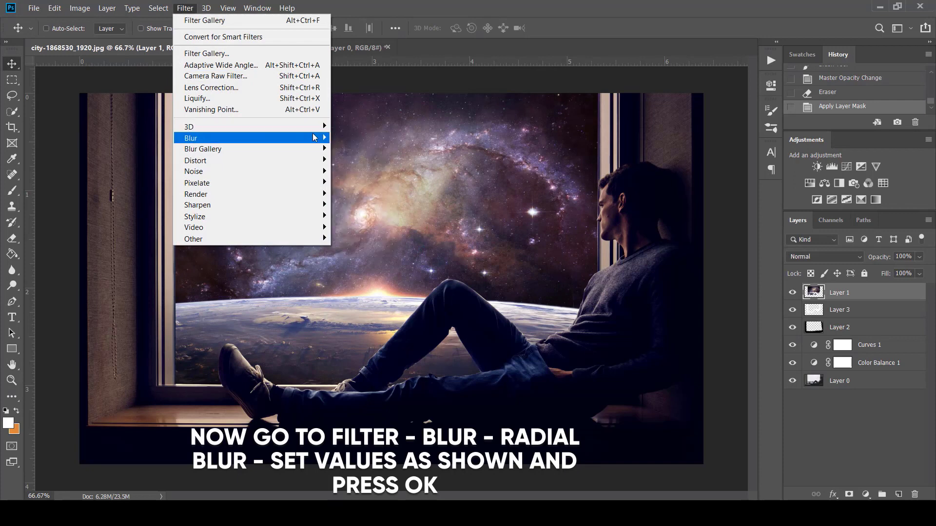
pyautogui.moveTo(220, 139)
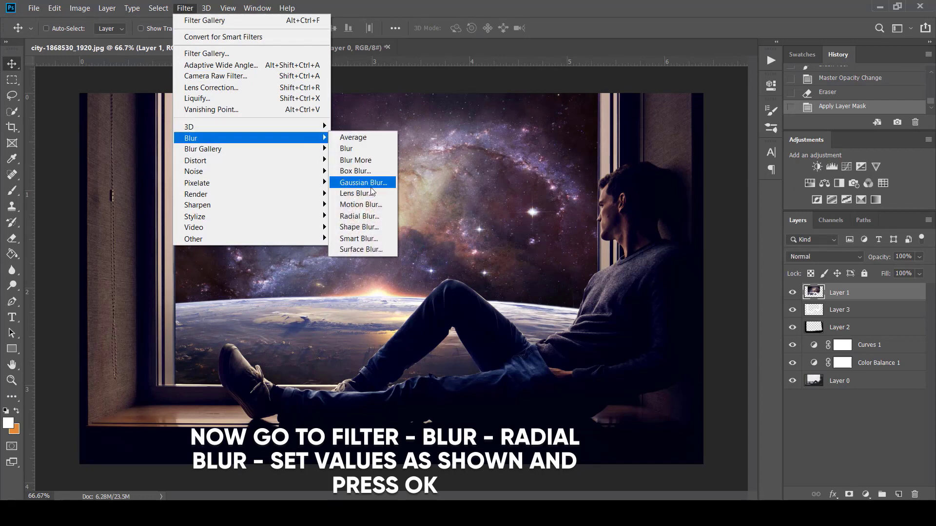
pyautogui.click(366, 216)
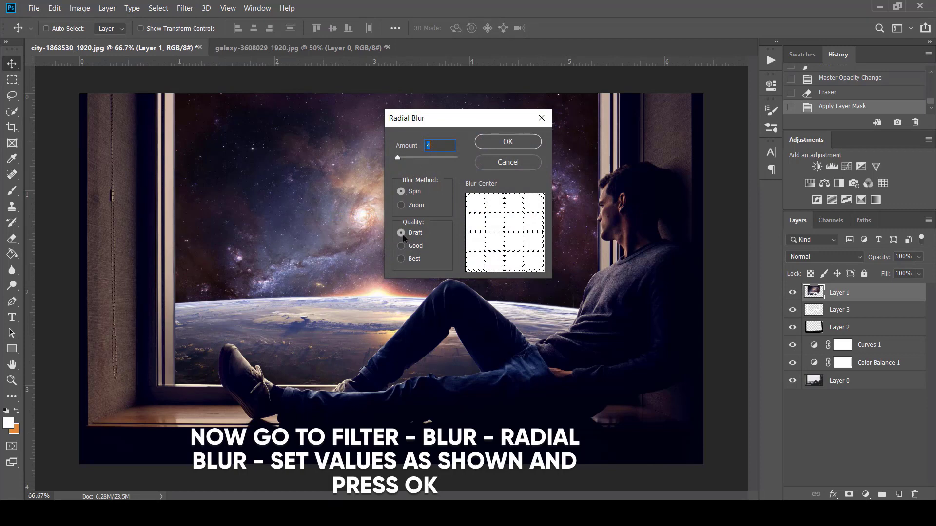
pyautogui.click(507, 141)
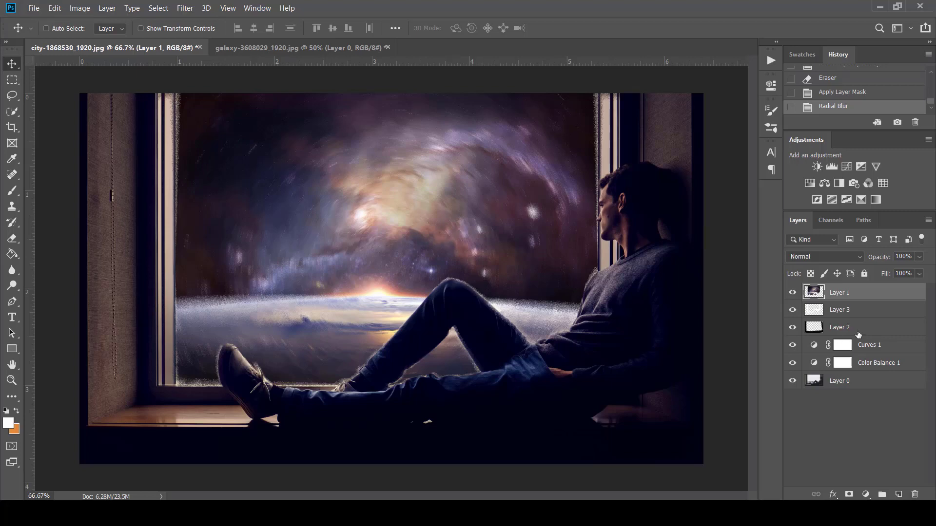
# - In Camera Raw on Layer 0, set temperature +6, tint +6, exposure -0.15, vibrance +24, clarity -42
pyautogui.click(863, 384)
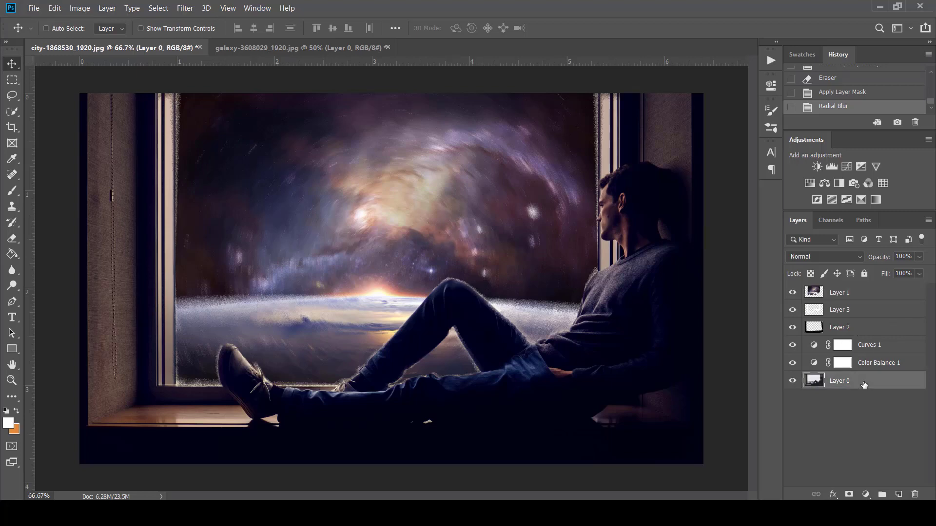
pyautogui.click(189, 10)
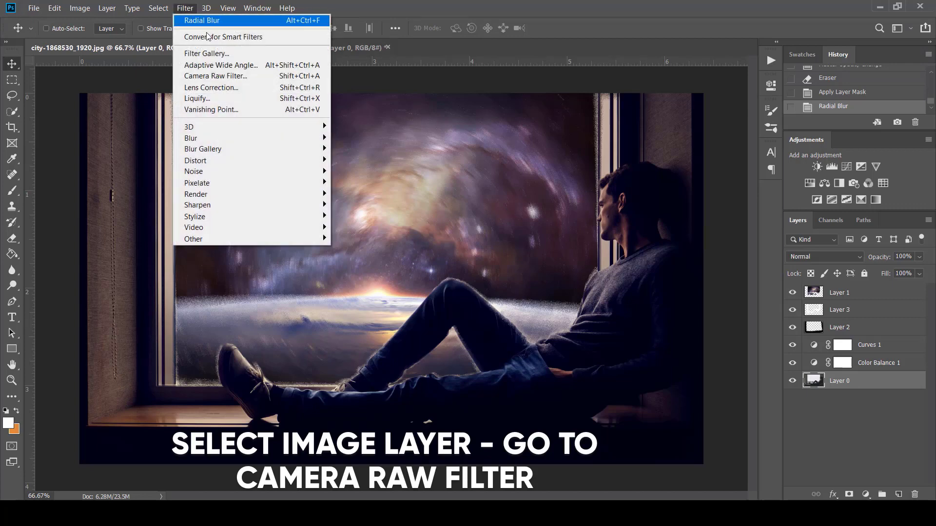
pyautogui.click(218, 76)
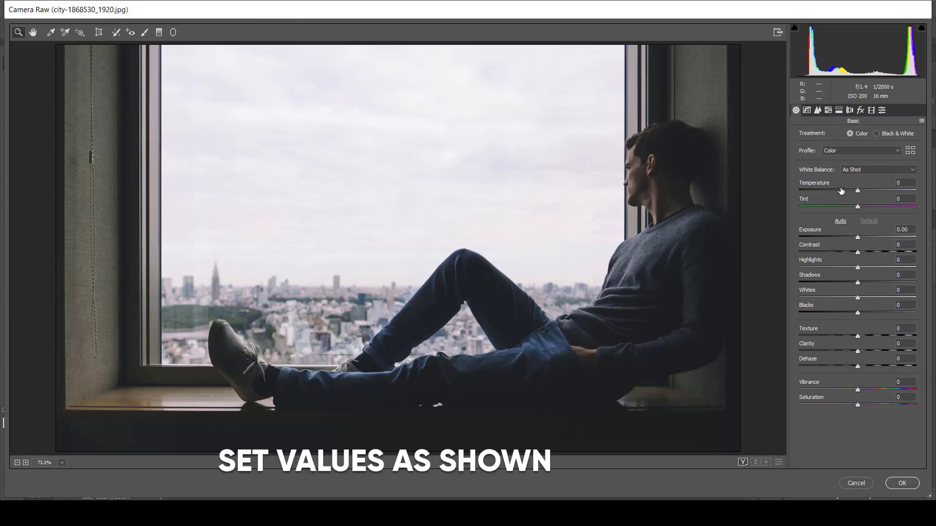
pyautogui.moveTo(857, 190); pyautogui.dragTo(856, 237)
pyautogui.click(857, 237)
pyautogui.click(858, 389)
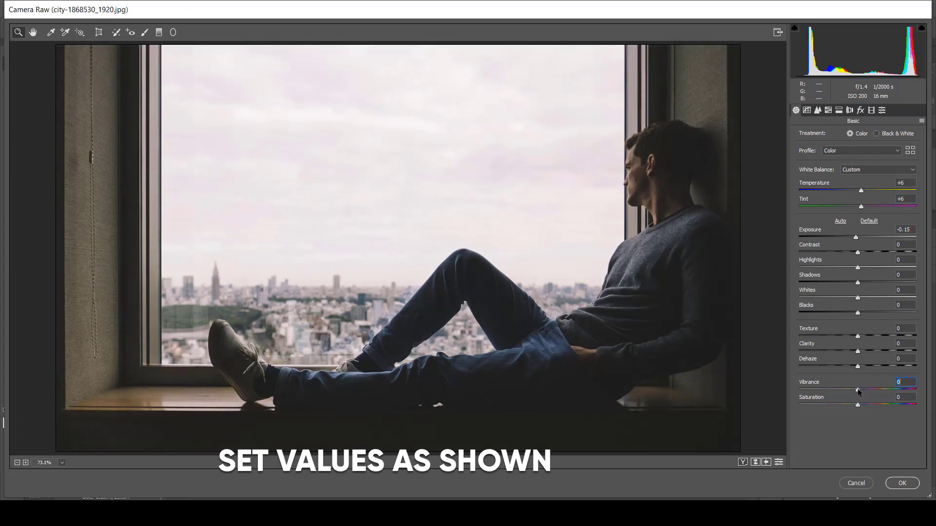
pyautogui.moveTo(857, 388)
pyautogui.mouseDown()
pyautogui.moveTo(871, 390)
pyautogui.moveTo(861, 406)
pyautogui.mouseUp()
pyautogui.moveTo(857, 351)
pyautogui.mouseDown()
pyautogui.moveTo(831, 352)
pyautogui.moveTo(863, 368)
pyautogui.mouseUp()
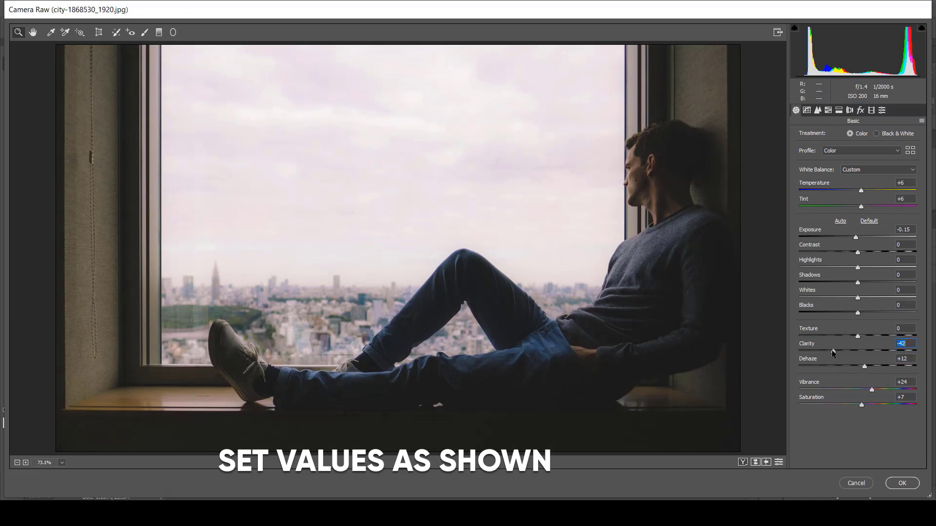
# - Add luminance noise reduction, darken red and orange luminance, and give highlights a saturated blue split tone
pyautogui.click(817, 110)
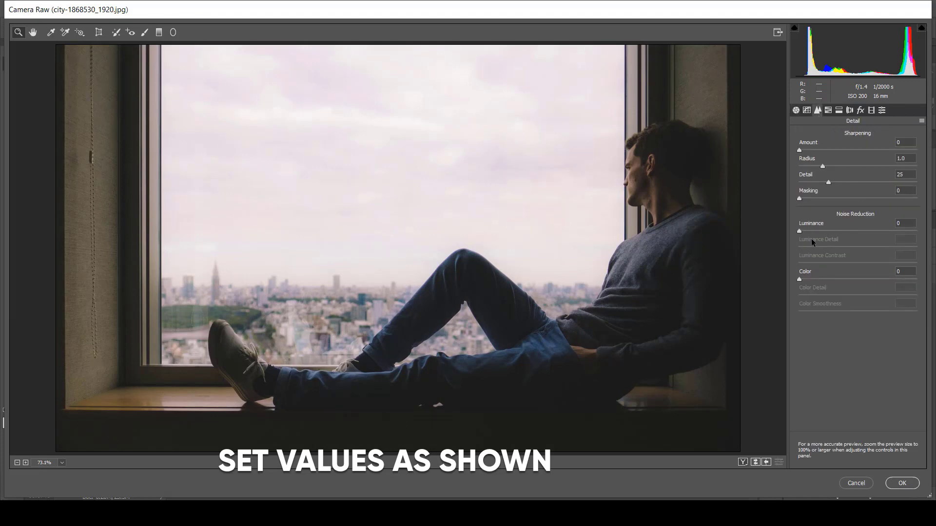
pyautogui.moveTo(799, 232); pyautogui.dragTo(837, 234)
pyautogui.click(829, 111)
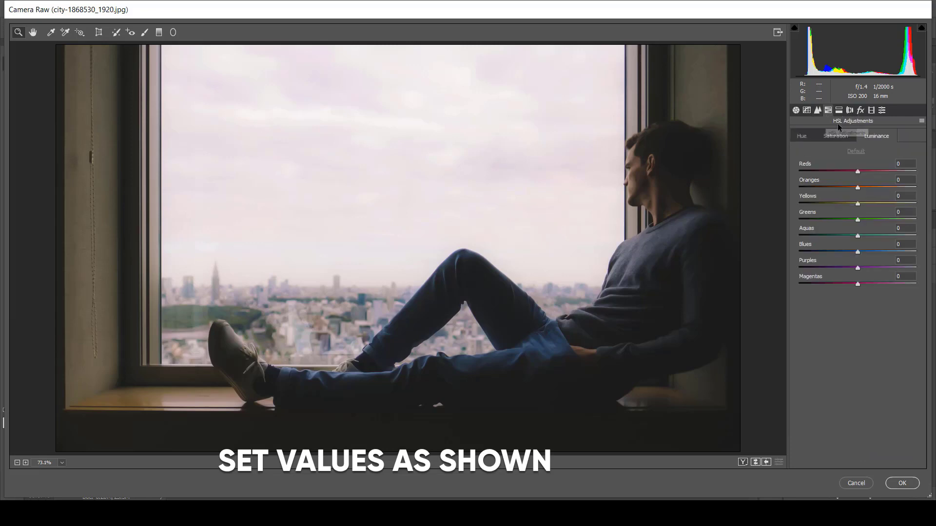
pyautogui.moveTo(856, 171); pyautogui.dragTo(861, 204)
pyautogui.write('+13')
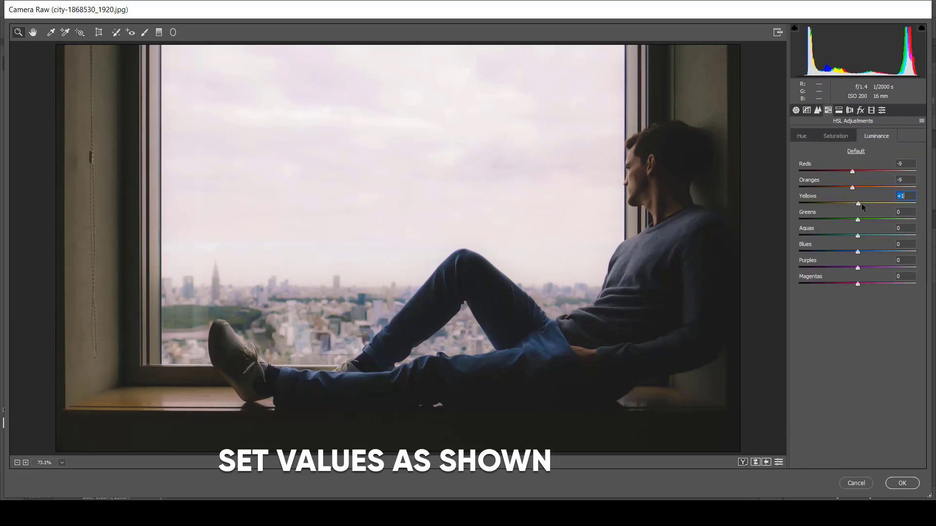
pyautogui.click(839, 110)
pyautogui.moveTo(800, 150); pyautogui.dragTo(868, 149)
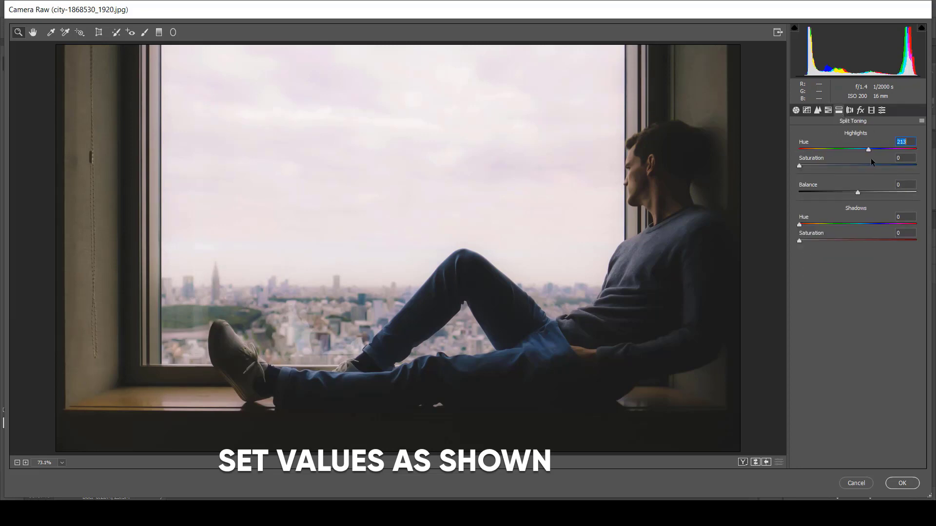
pyautogui.write('218')
pyautogui.moveTo(800, 166); pyautogui.dragTo(826, 171)
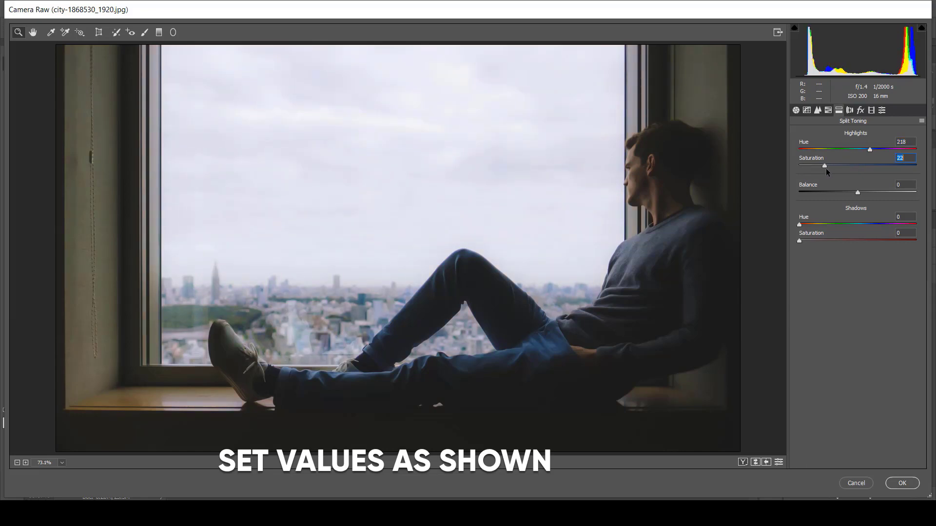
# - Add film grain with adjusted roughness, a dark vignette, and a magenta shadow calibration tint, then apply
pyautogui.click(860, 111)
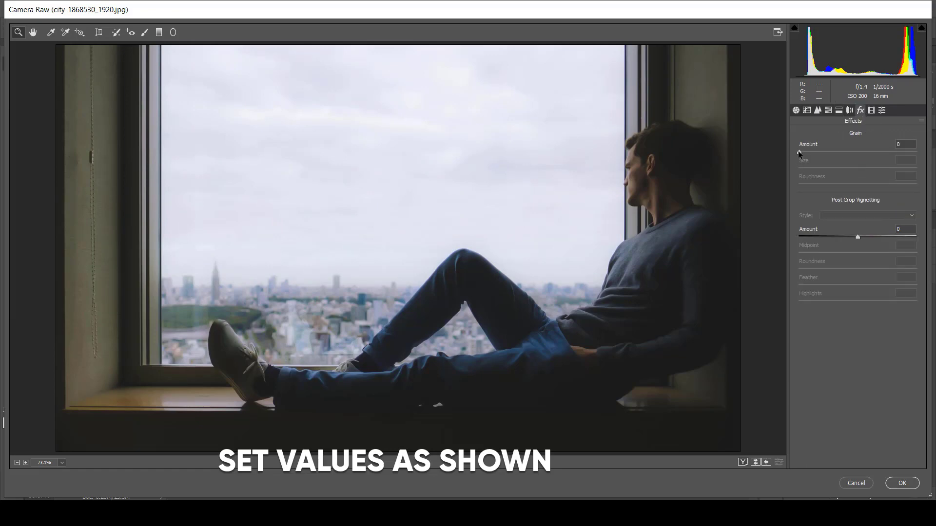
pyautogui.moveTo(798, 152); pyautogui.dragTo(814, 154)
pyautogui.click(857, 184)
pyautogui.moveTo(870, 185); pyautogui.dragTo(869, 185)
pyautogui.moveTo(854, 235); pyautogui.dragTo(847, 237)
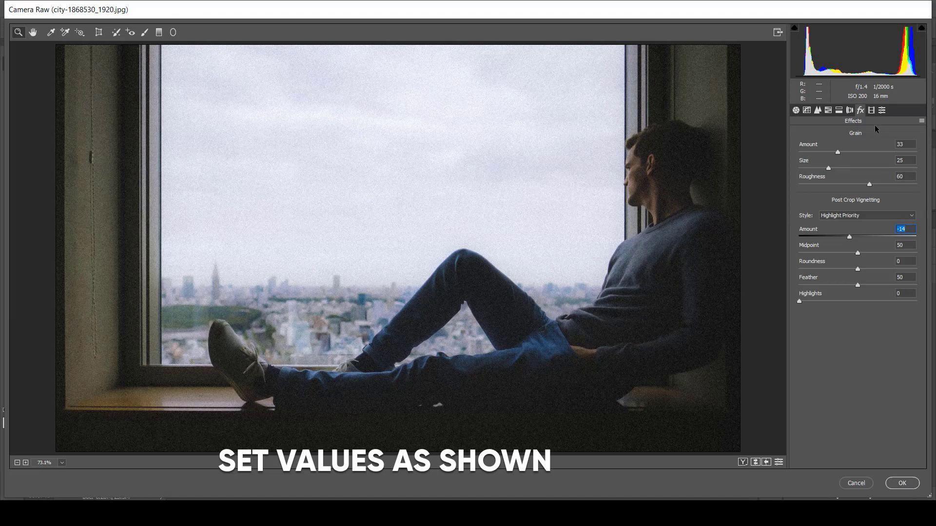
pyautogui.click(871, 110)
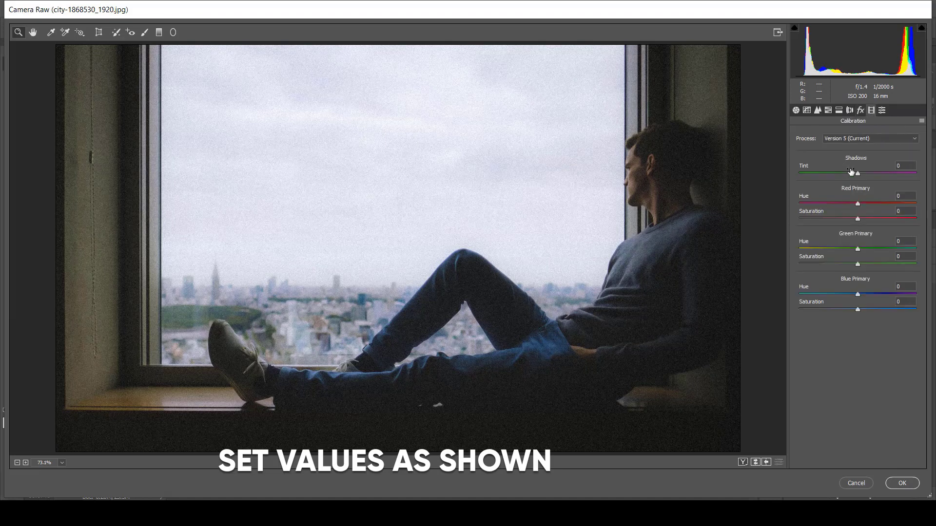
pyautogui.moveTo(850, 171); pyautogui.dragTo(864, 174)
pyautogui.click(912, 487)
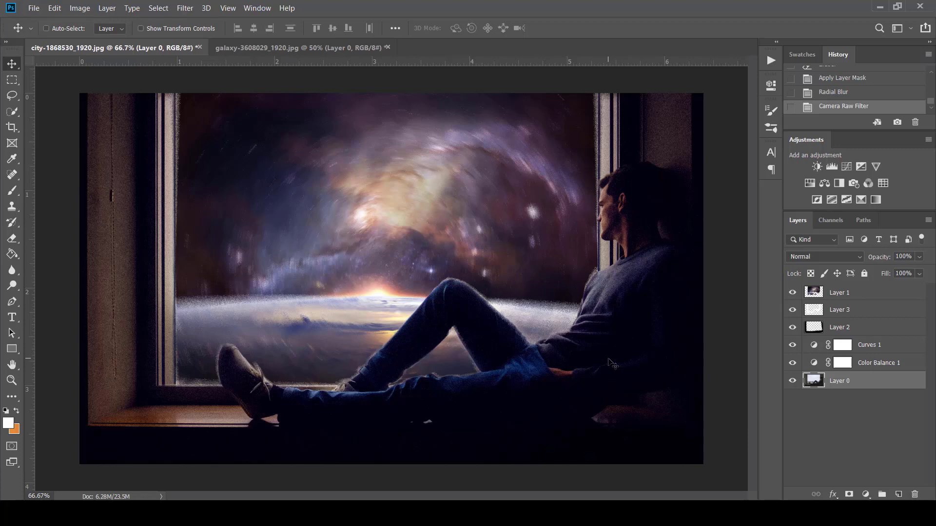
# - Add Camera Raw grain to Layer 1's galaxy with amount 12 and roughness 55
pyautogui.click(863, 294)
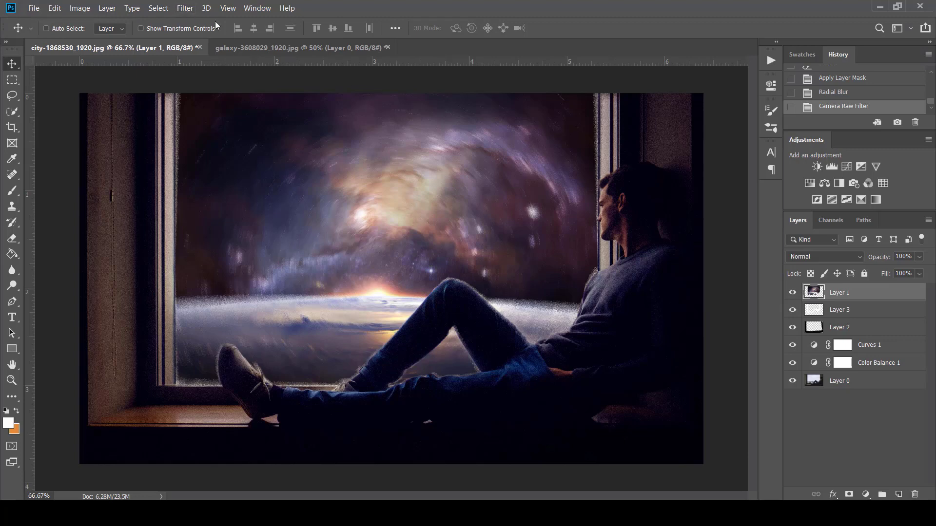
pyautogui.click(185, 8)
pyautogui.click(252, 77)
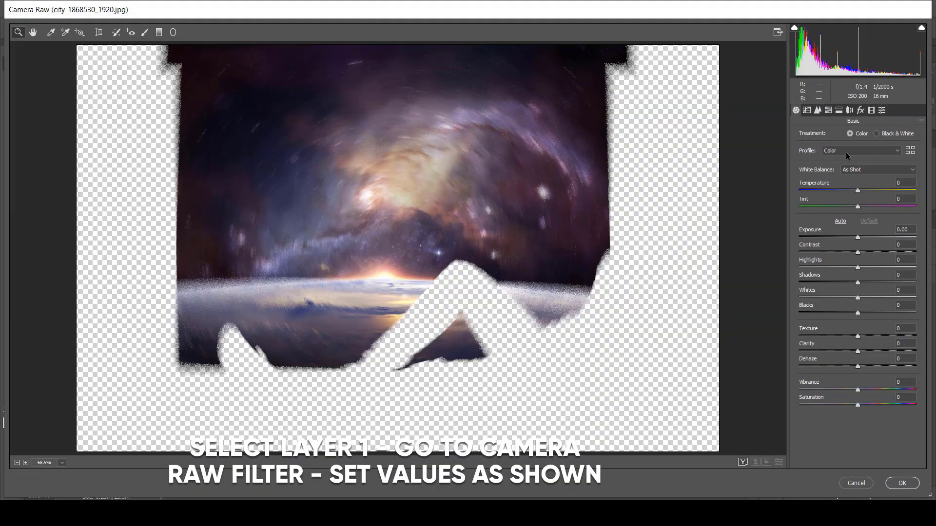
pyautogui.click(860, 110)
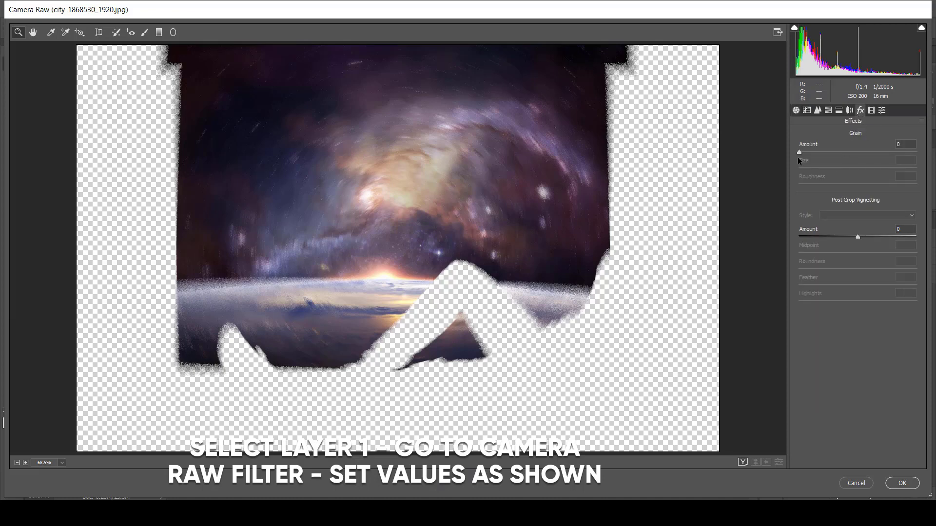
pyautogui.moveTo(800, 153); pyautogui.dragTo(813, 153)
pyautogui.moveTo(859, 184); pyautogui.dragTo(865, 184)
pyautogui.click(893, 484)
pyautogui.hotkey('ctrl', 'alt', 'f')
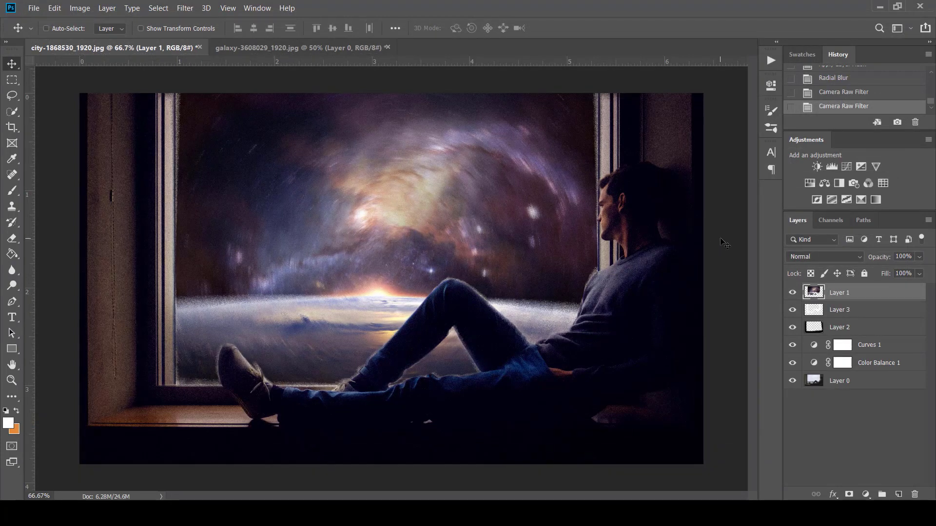
pyautogui.click(862, 387)
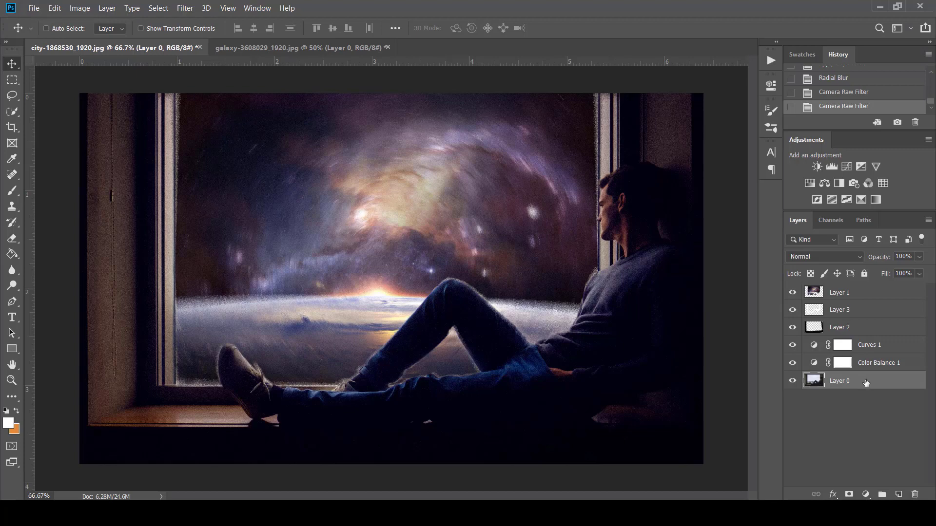
# - Duplicate Layer 0 to create Layer 0 copy
pyautogui.rightClick(865, 383)
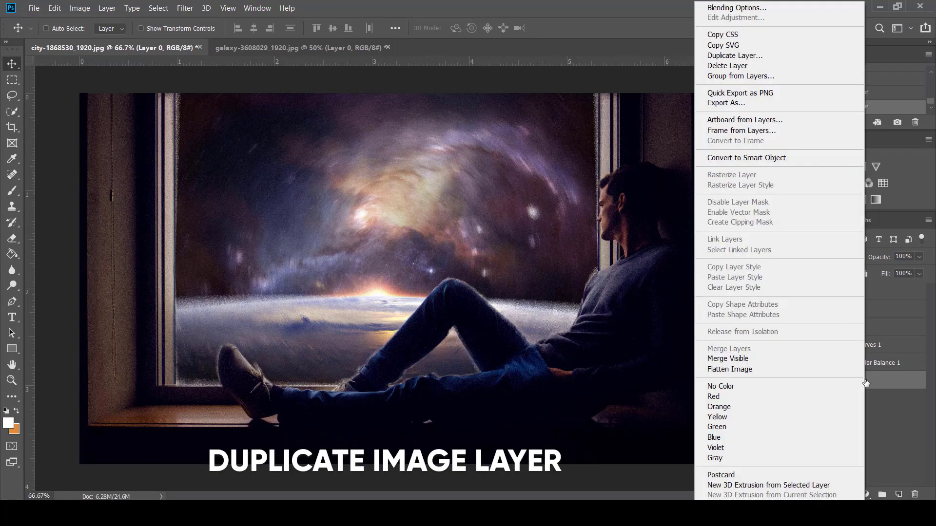
pyautogui.click(741, 55)
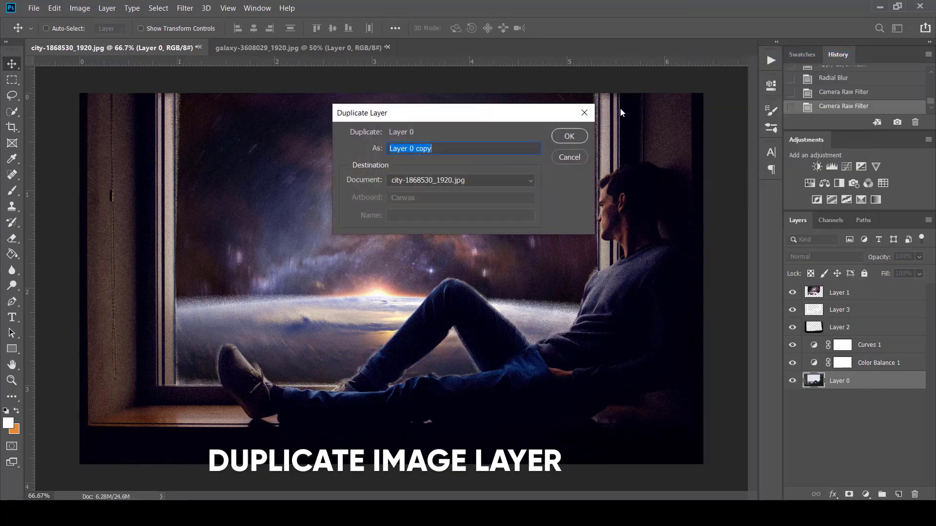
pyautogui.click(569, 136)
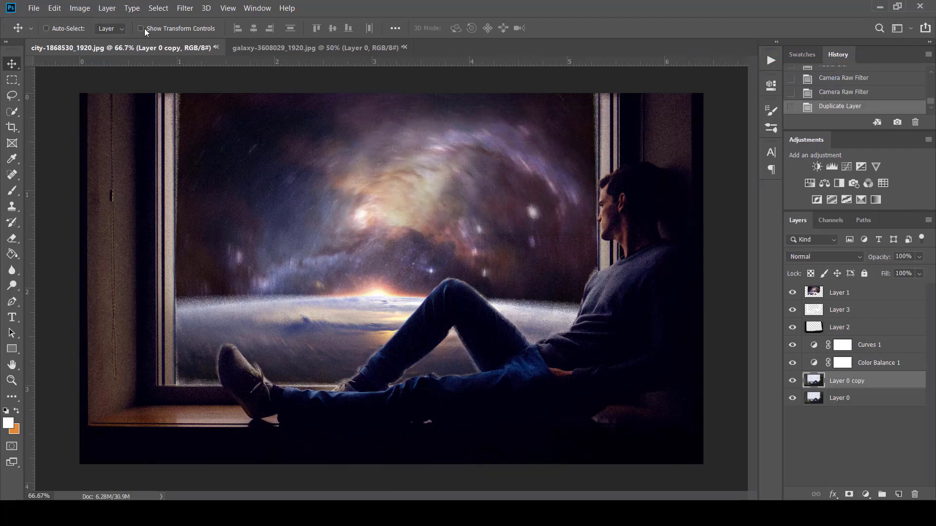
# - Apply Paint Daubs (Size 5, Sharpness 12, Simple) to Layer 0 copy and lower its opacity to 54%
pyautogui.click(191, 10)
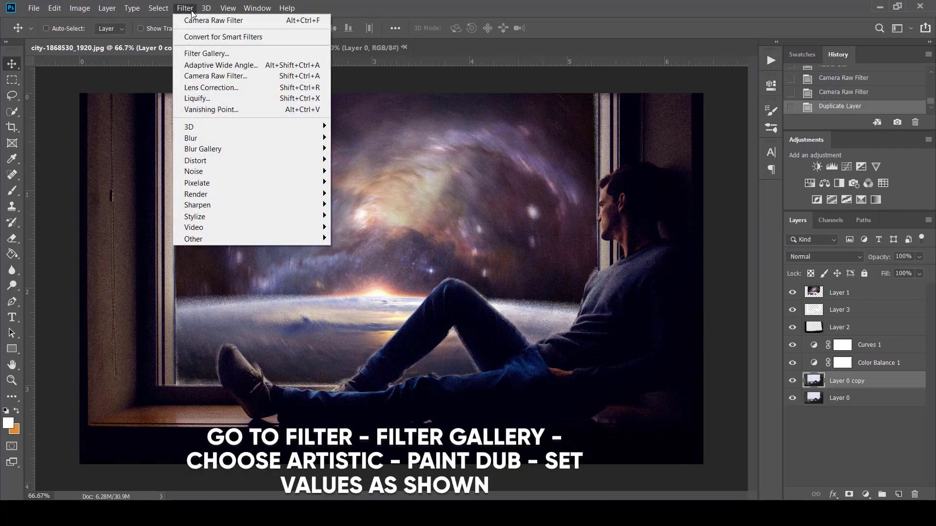
pyautogui.click(204, 53)
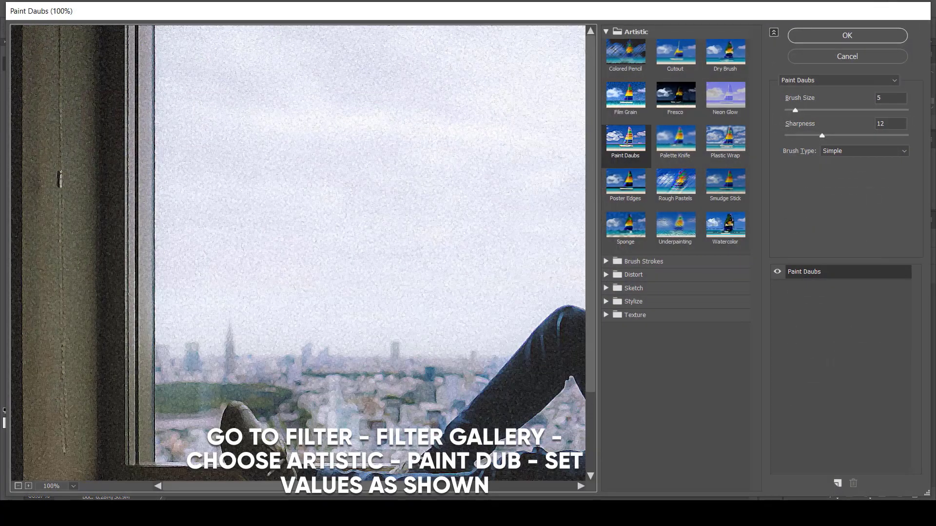
pyautogui.click(18, 486)
pyautogui.click(18, 486)
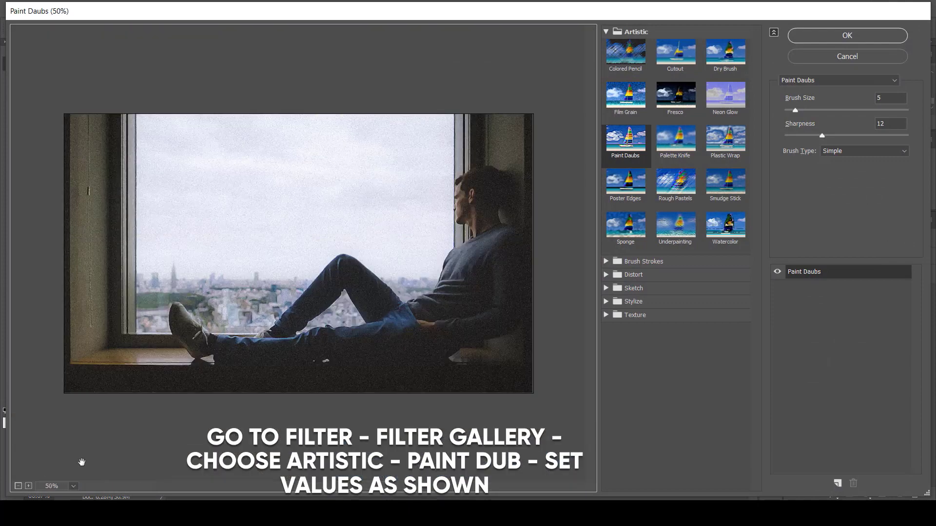
pyautogui.click(607, 32)
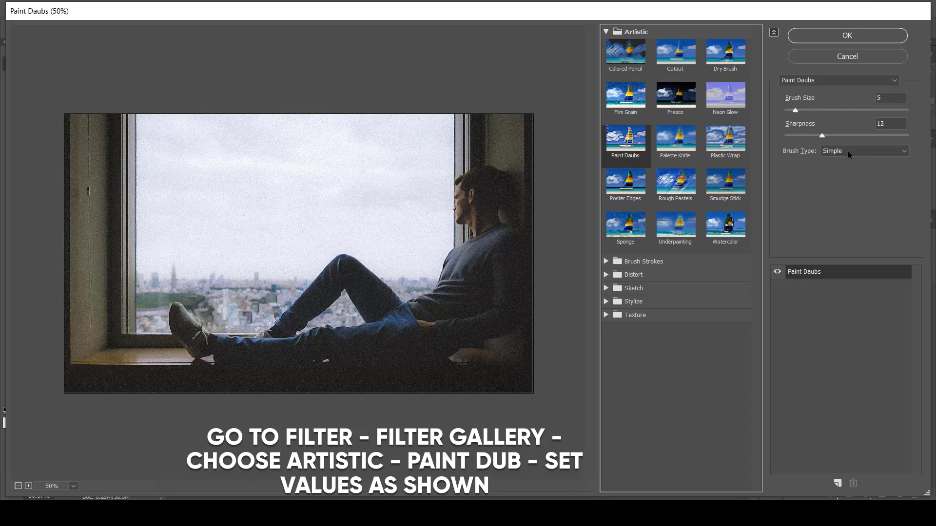
pyautogui.click(862, 34)
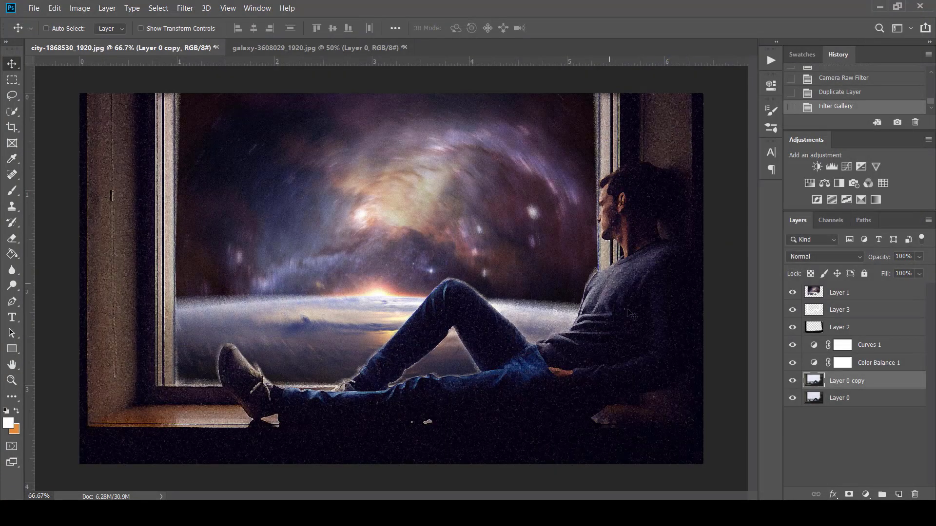
pyautogui.moveTo(920, 257); pyautogui.dragTo(902, 271)
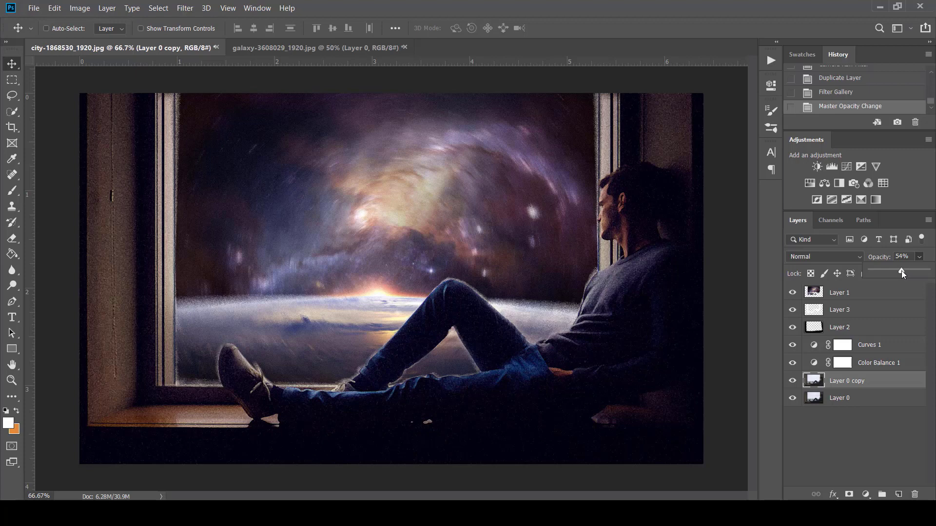
pyautogui.click(872, 297)
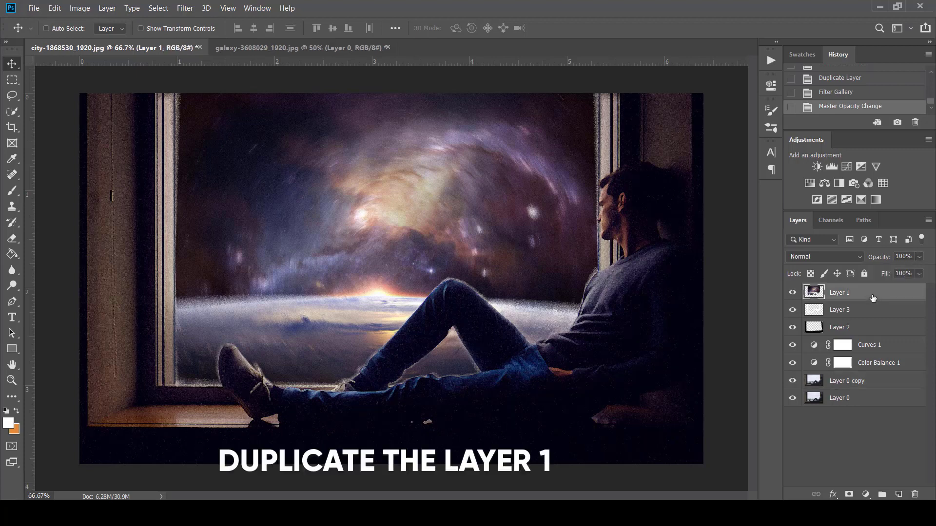
# - Duplicate Layer 1 to create Layer 1 copy
pyautogui.rightClick(872, 298)
pyautogui.click(745, 55)
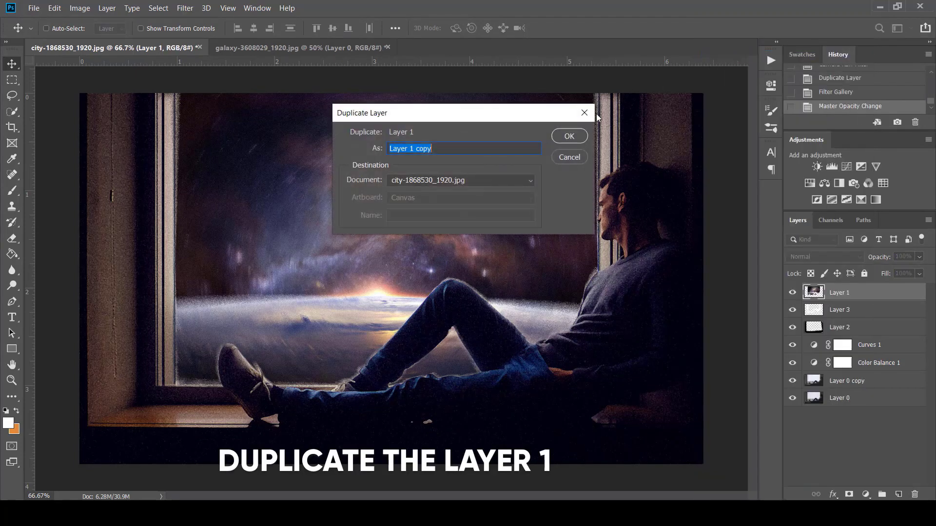
pyautogui.click(569, 137)
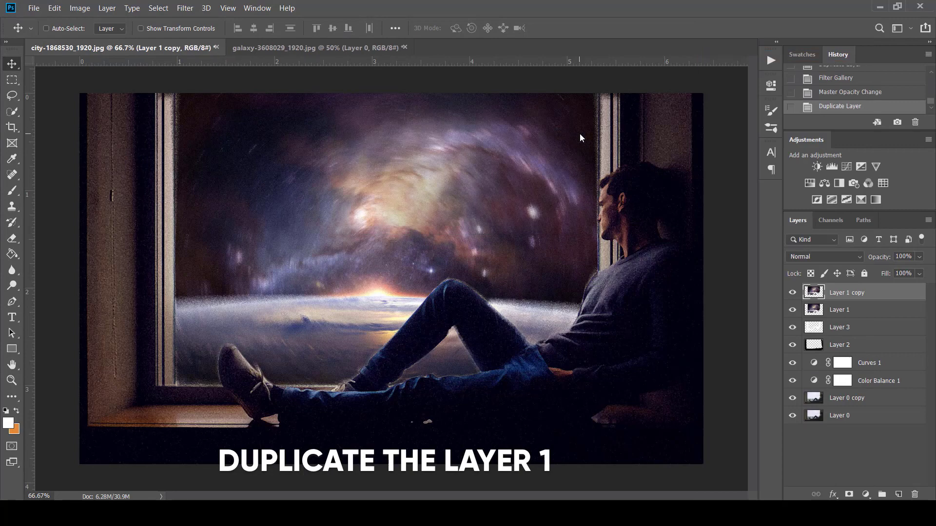
# - Apply the same Paint Daubs filter to Layer 1 copy and set its opacity to 34%
pyautogui.click(184, 9)
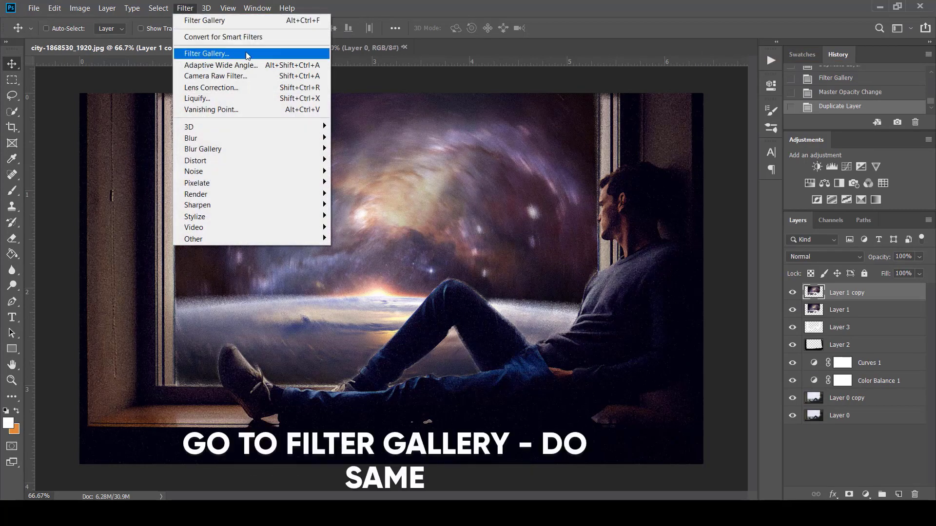
pyautogui.click(245, 52)
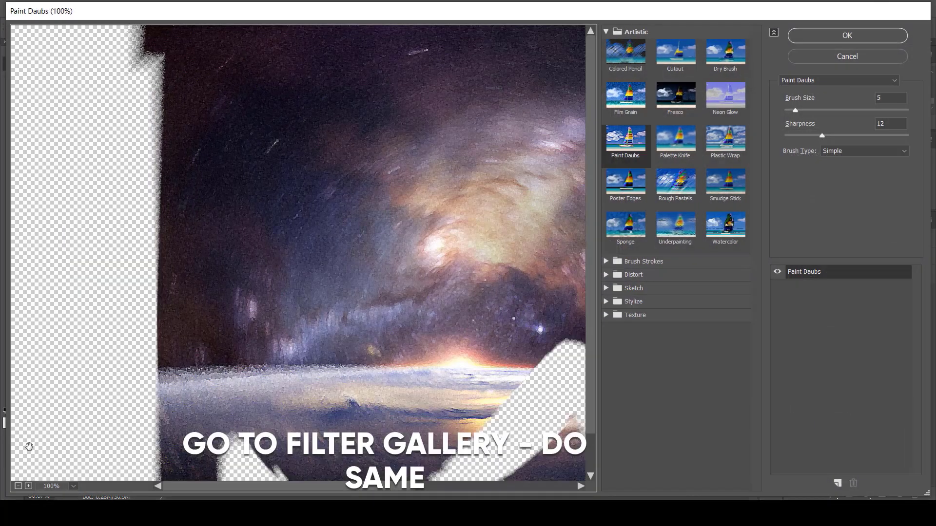
pyautogui.click(18, 486)
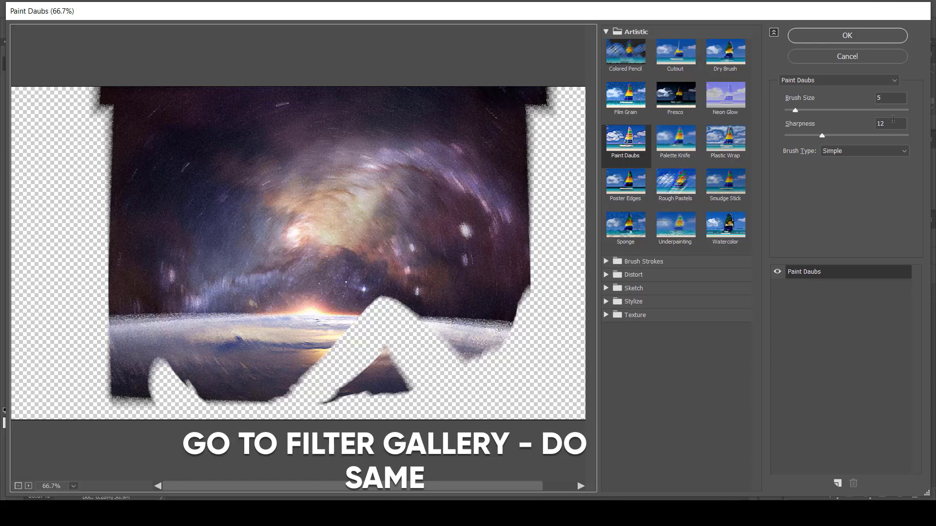
pyautogui.click(877, 36)
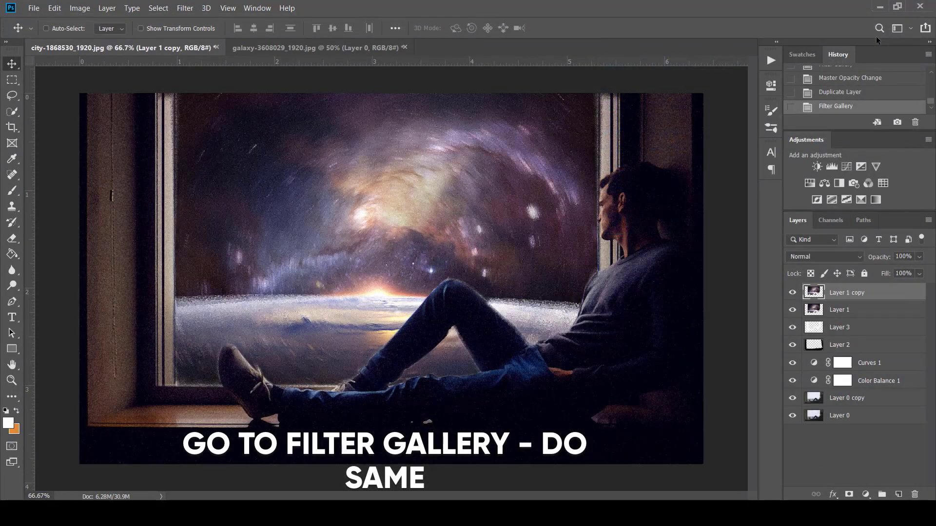
pyautogui.moveTo(919, 257); pyautogui.dragTo(888, 270)
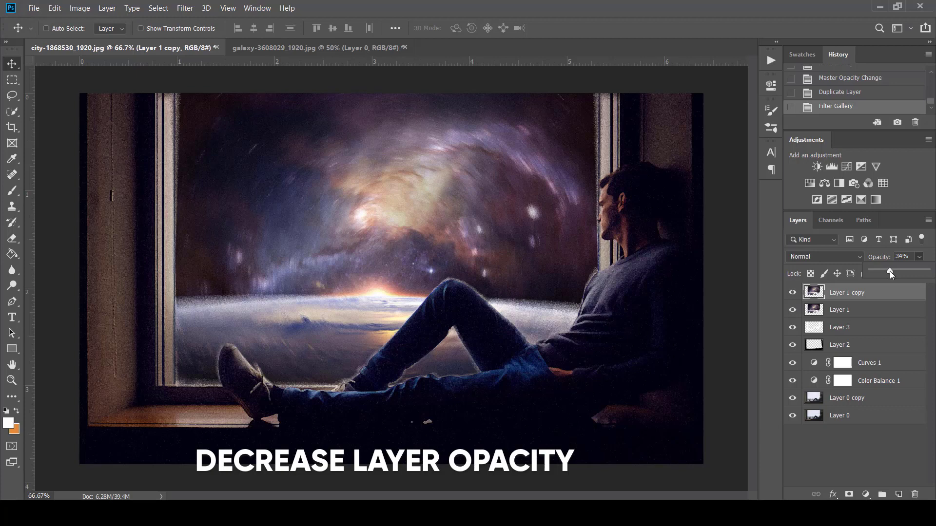
pyautogui.click(10, 66)
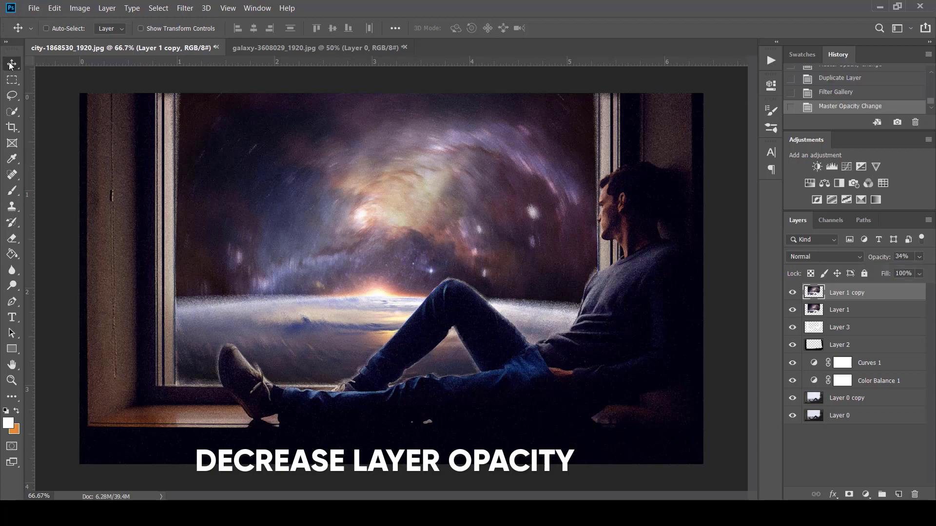
# - Group the layers from Layer 0 copy to Layer 1 copy into a group named Effects
pyautogui.keyDown('shift'); pyautogui.click(900, 402); pyautogui.keyUp('shift')
pyautogui.rightClick(899, 403)
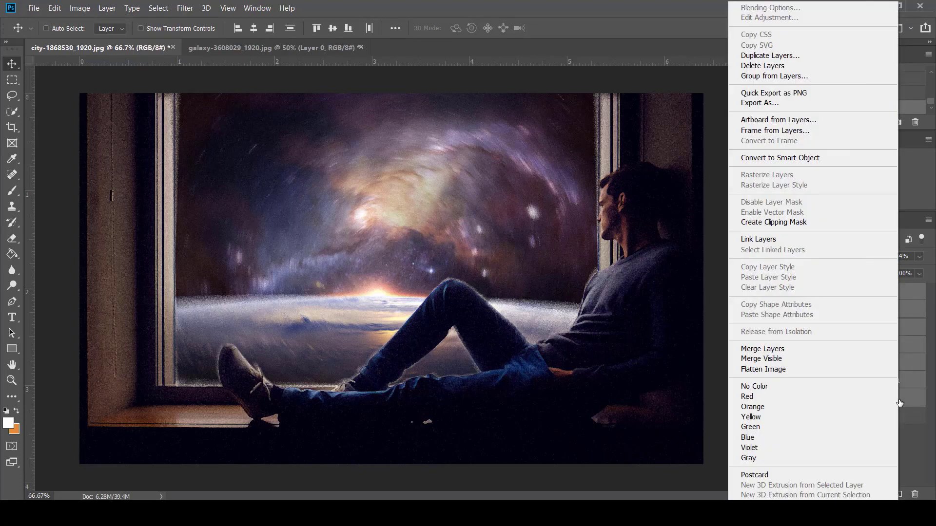
pyautogui.click(770, 76)
pyautogui.click(560, 152)
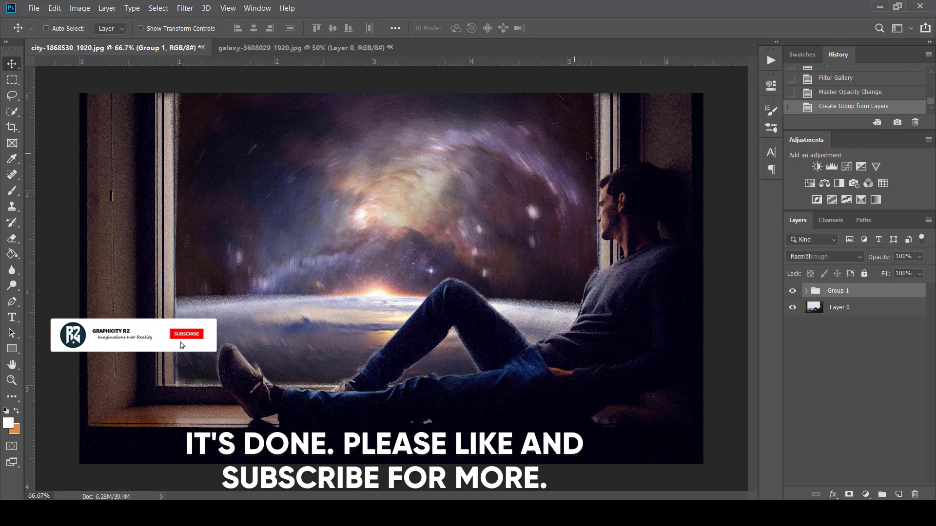
pyautogui.doubleClick(838, 291)
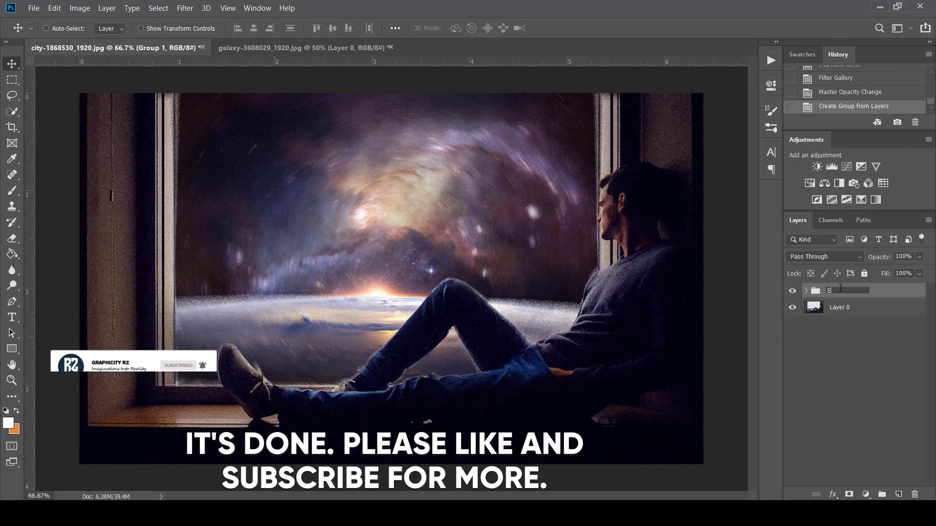
pyautogui.write('Effects')
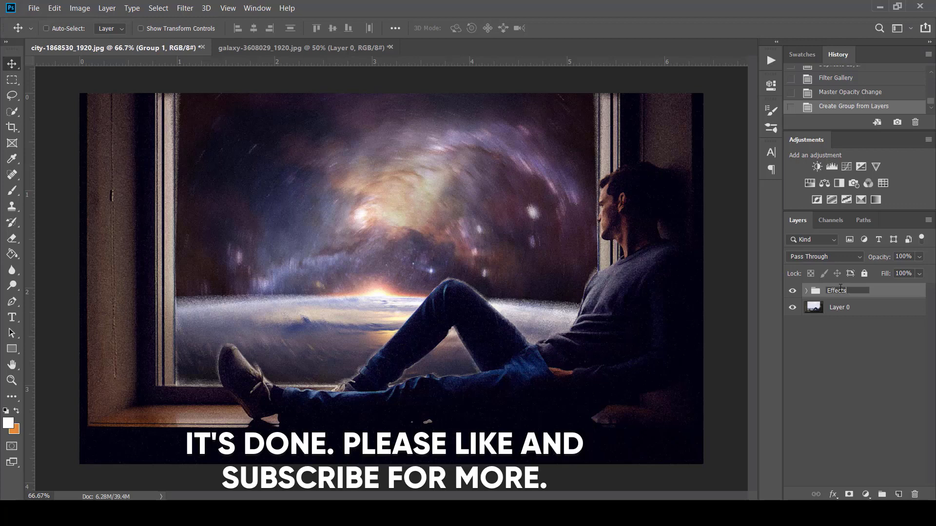
pyautogui.press('Return')
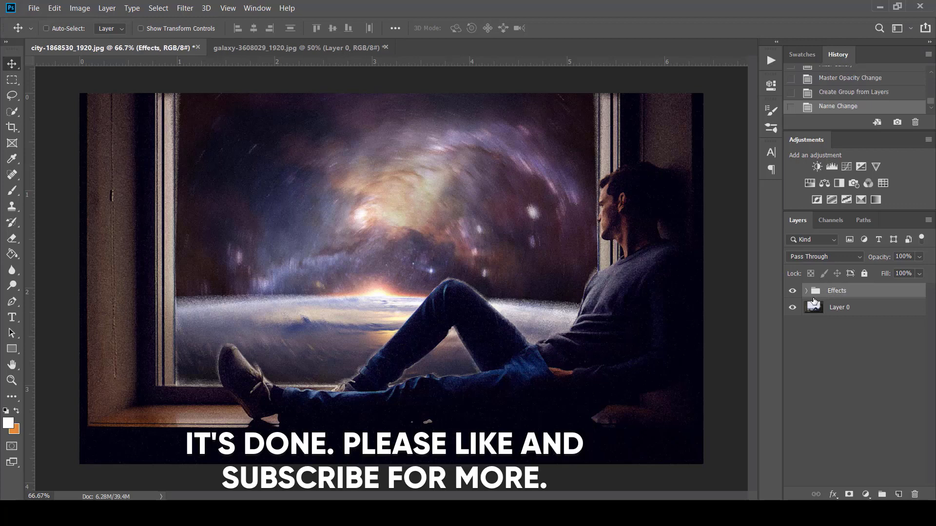
# - Toggle the Effects group's visibility to compare, leaving it hidden
pyautogui.click(793, 291)
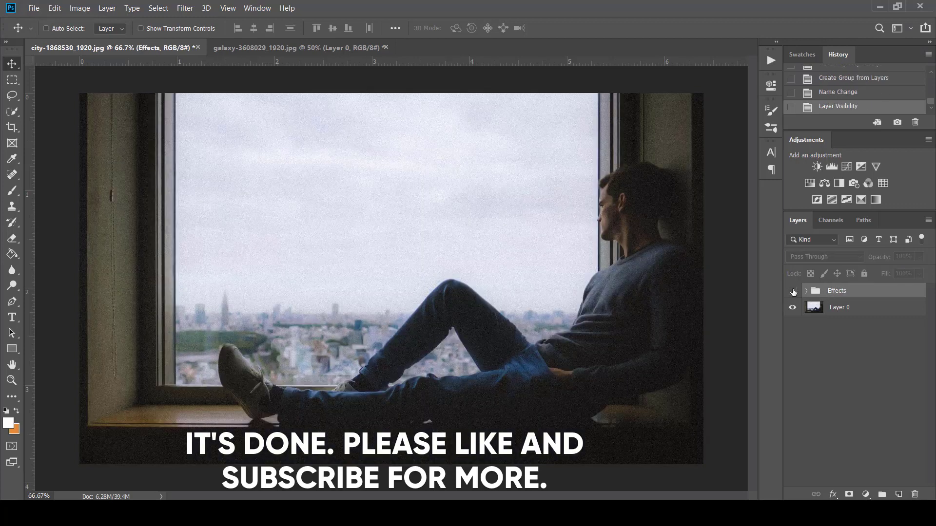
pyautogui.click(792, 291)
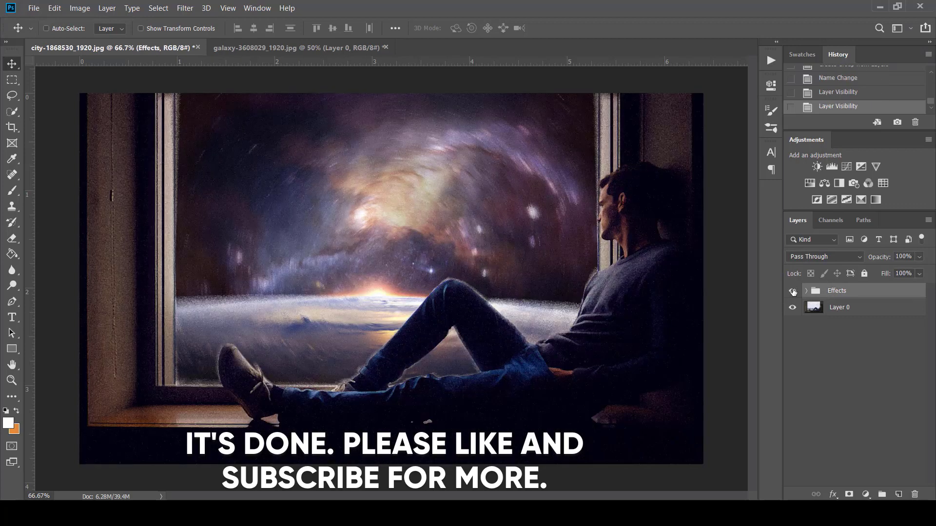
pyautogui.click(792, 290)
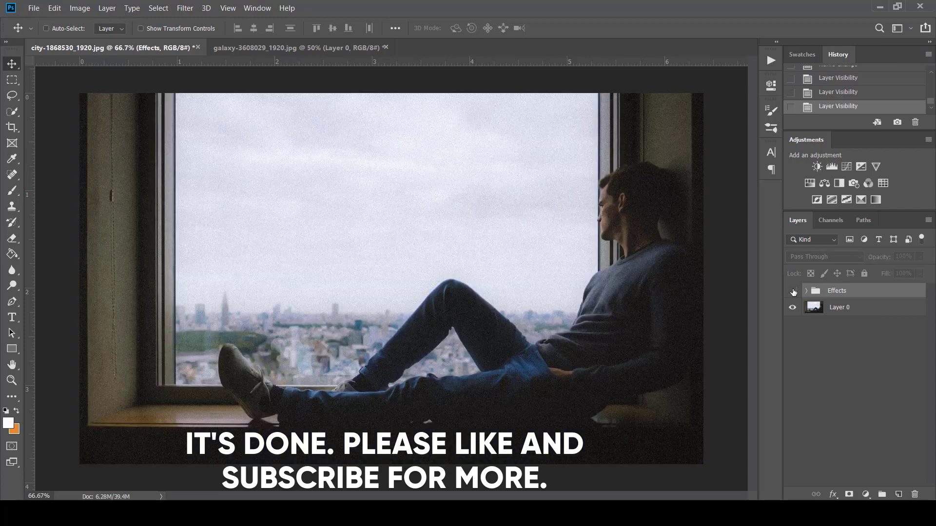